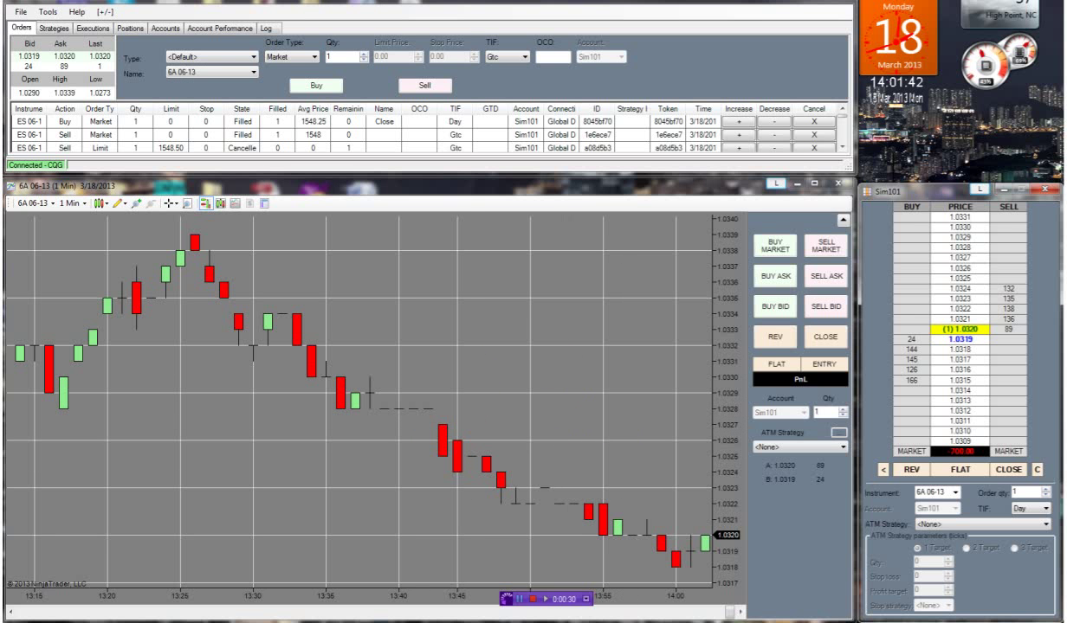
# Step: Bring the Firefox window with the Global Futures margins page over NinjaTrader
pyautogui.moveTo(1065, 165); pyautogui.dragTo(217, 2)
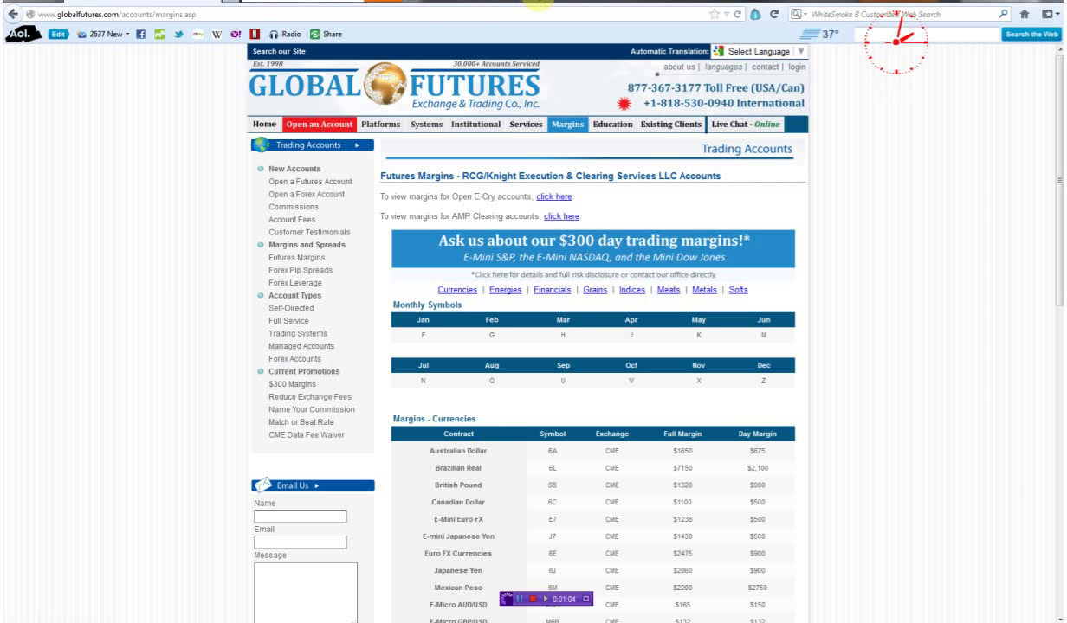
# Step: Maximize the Firefox margins page and start a Live Chat support request
pyautogui.doubleClick(537, 2)
pyautogui.doubleClick(449, 5)
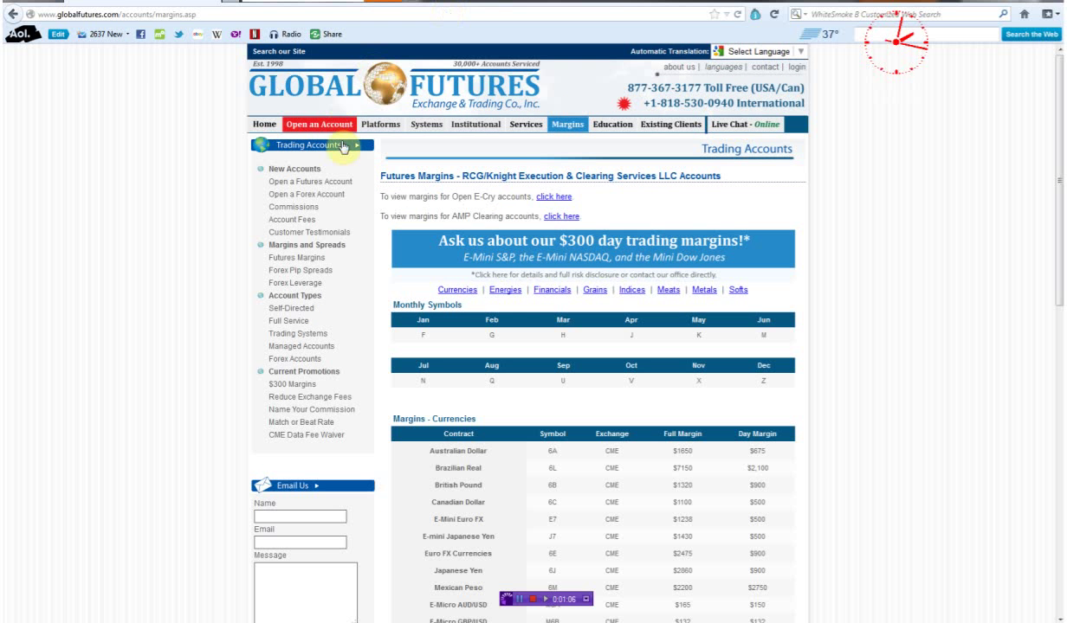
pyautogui.click(756, 128)
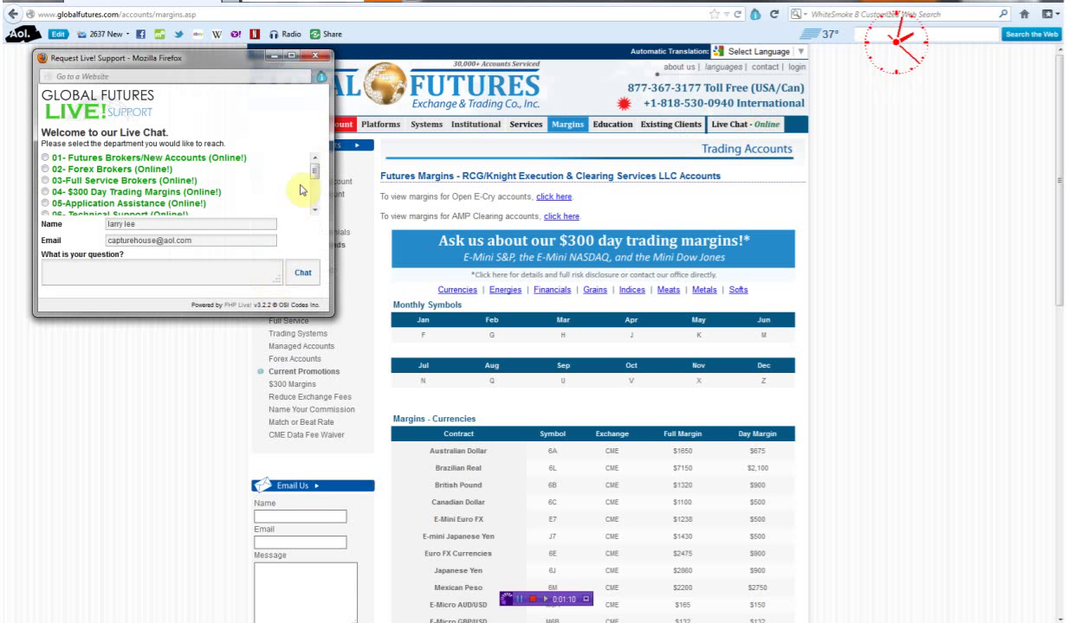
# Step: Close the live support chat, scroll the margins table, and set Firefox aside to reveal NinjaTrader
pyautogui.scroll(-2, 314, 177)
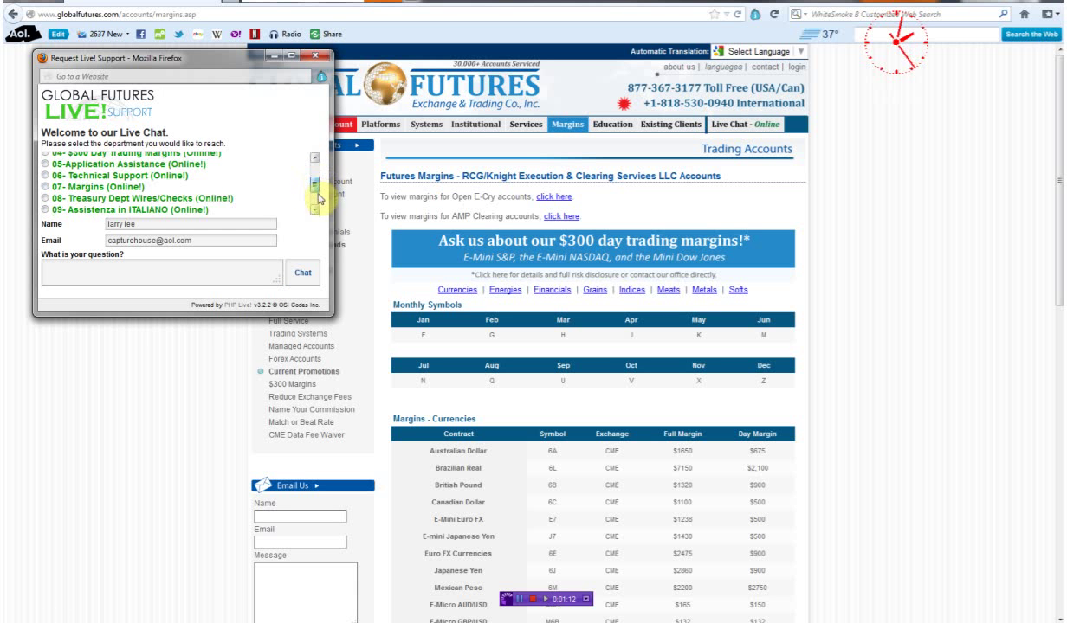
pyautogui.scroll(-2, 317, 207)
pyautogui.scroll(4, 317, 169)
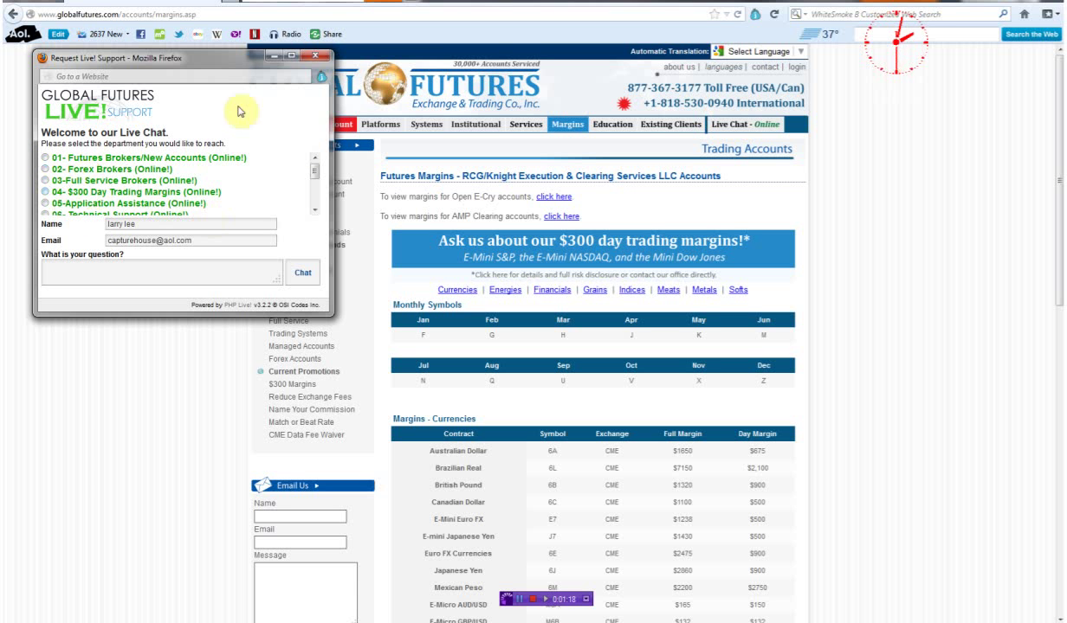
pyautogui.click(316, 55)
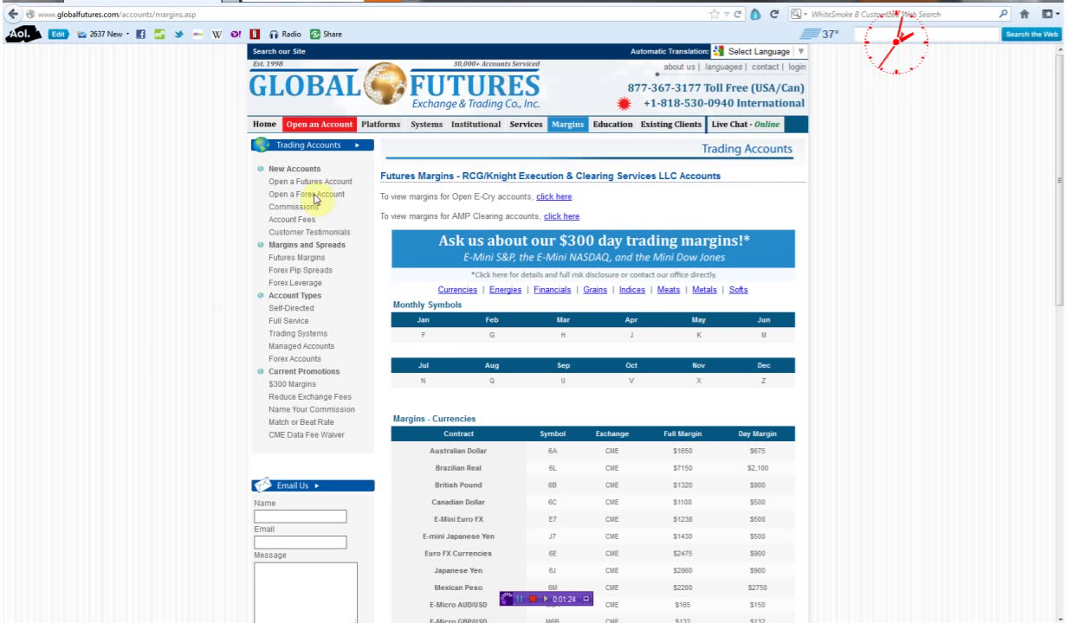
pyautogui.scroll(-3, 552, 445)
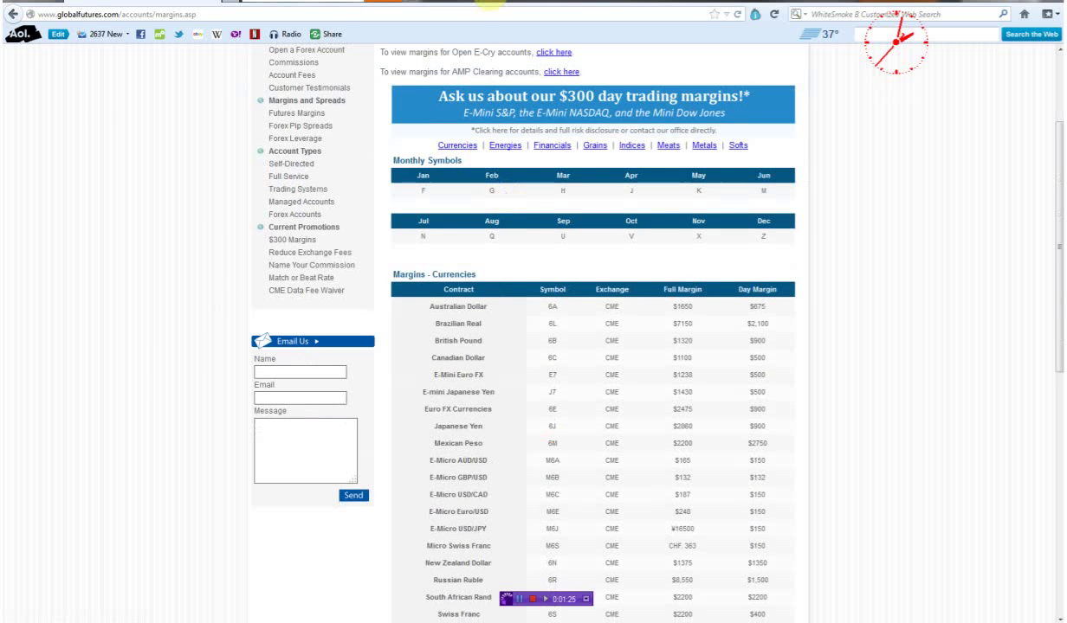
pyautogui.doubleClick(475, 9)
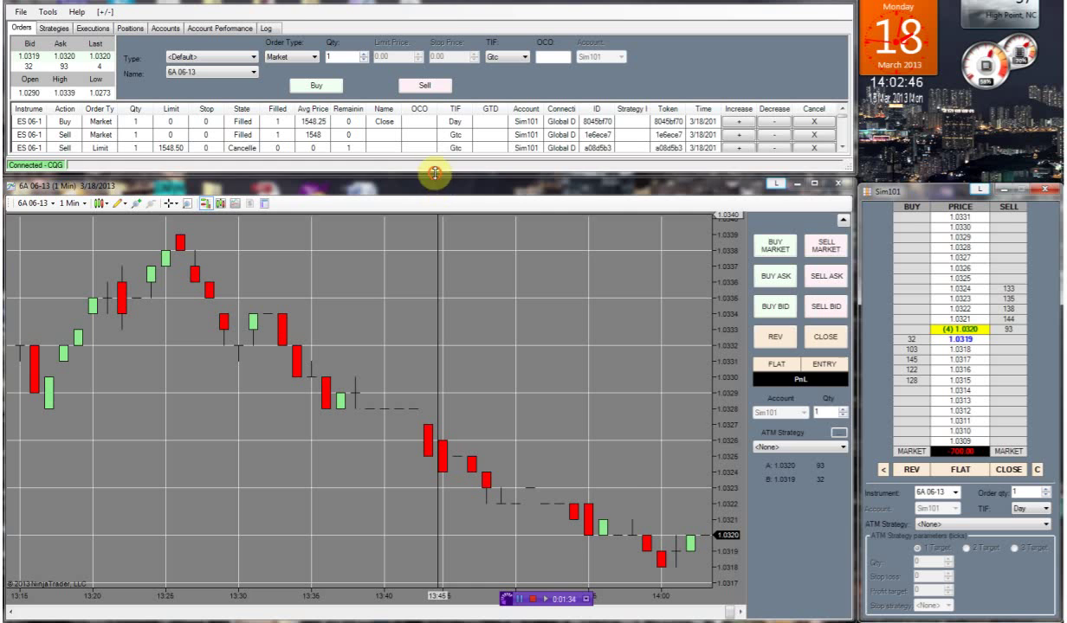
pyautogui.moveTo(435, 173); pyautogui.dragTo(486, 568)
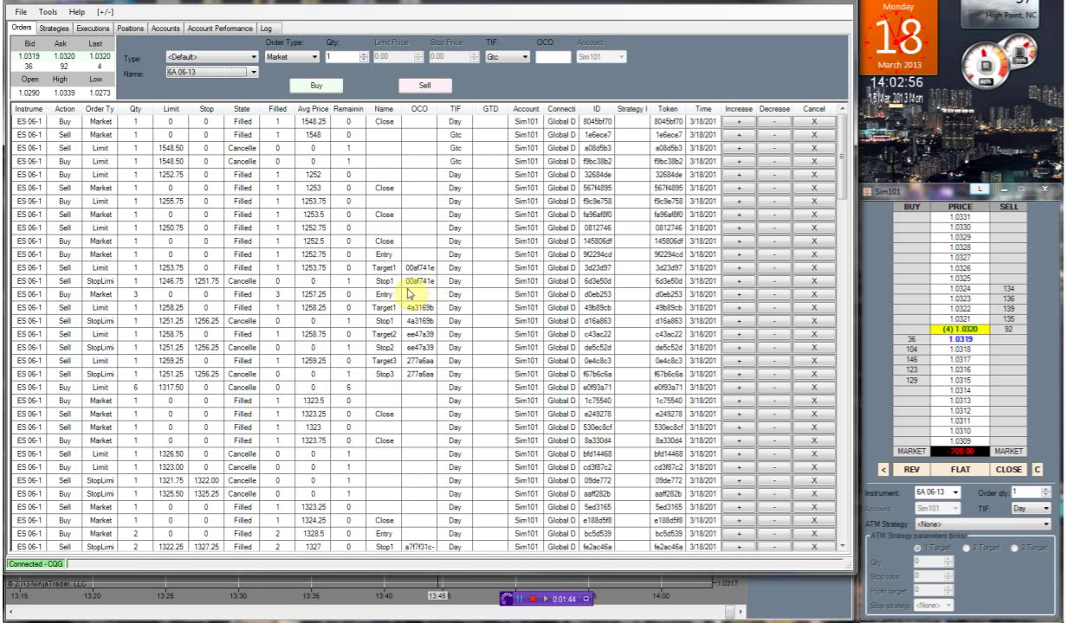
pyautogui.click(25, 13)
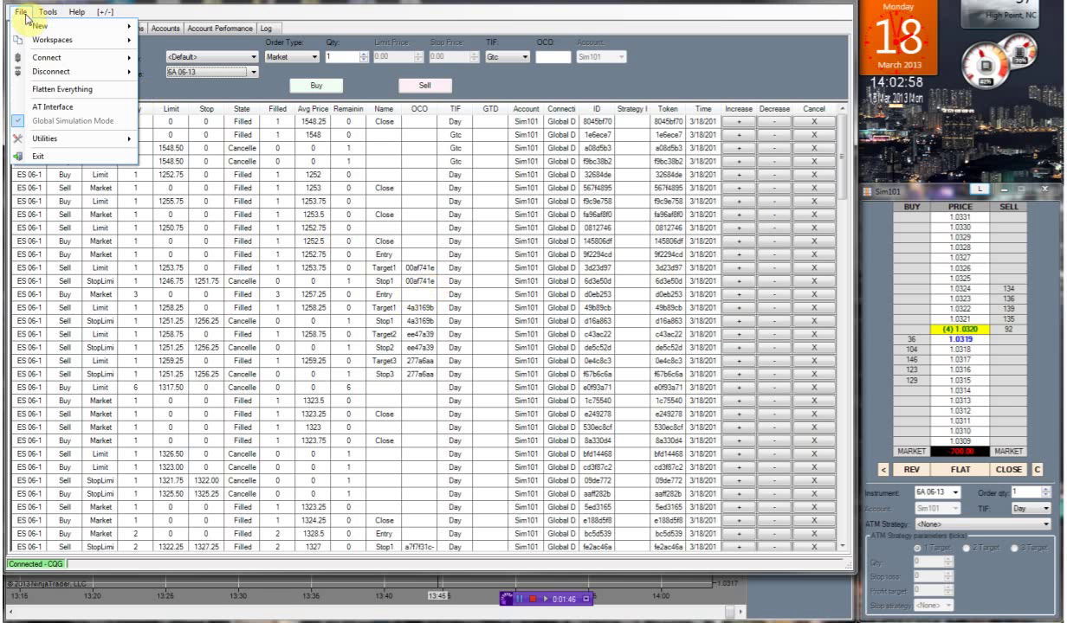
pyautogui.click(475, 372)
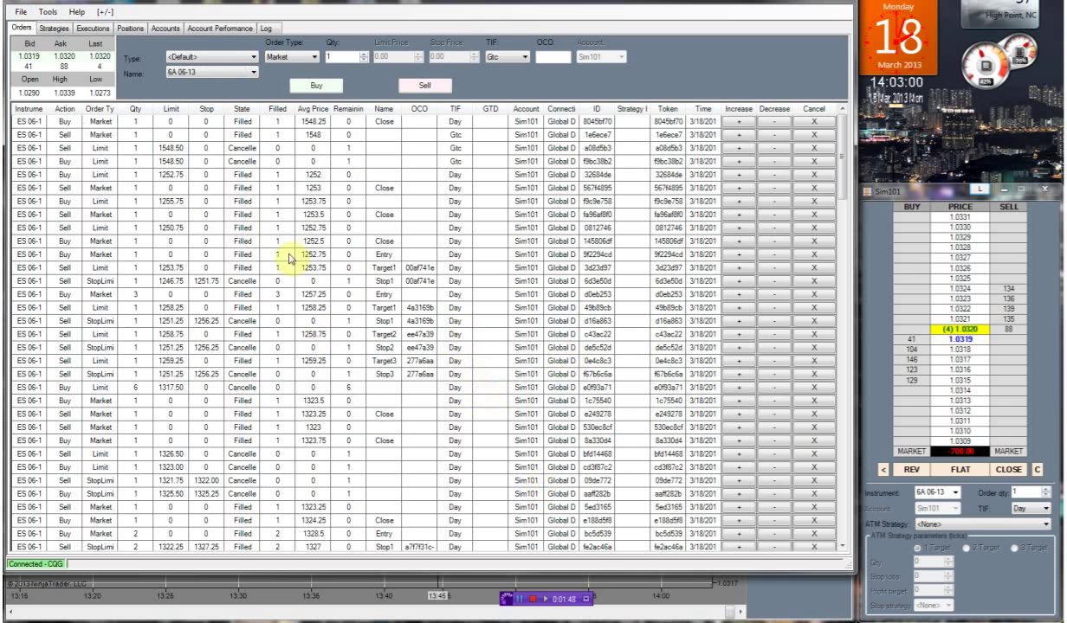
pyautogui.click(23, 13)
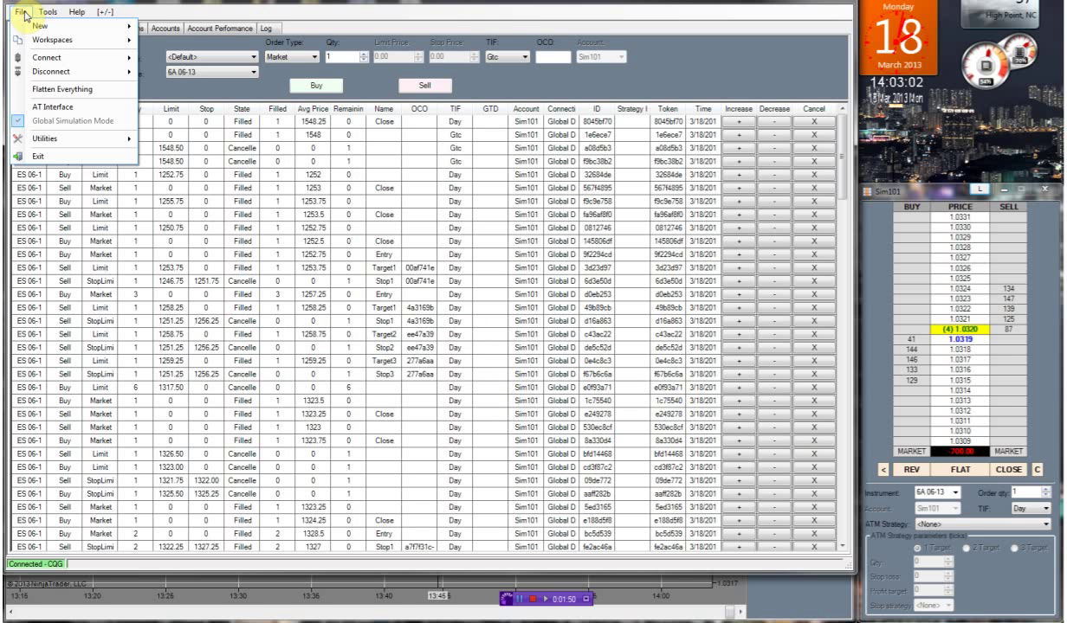
pyautogui.moveTo(36, 25)
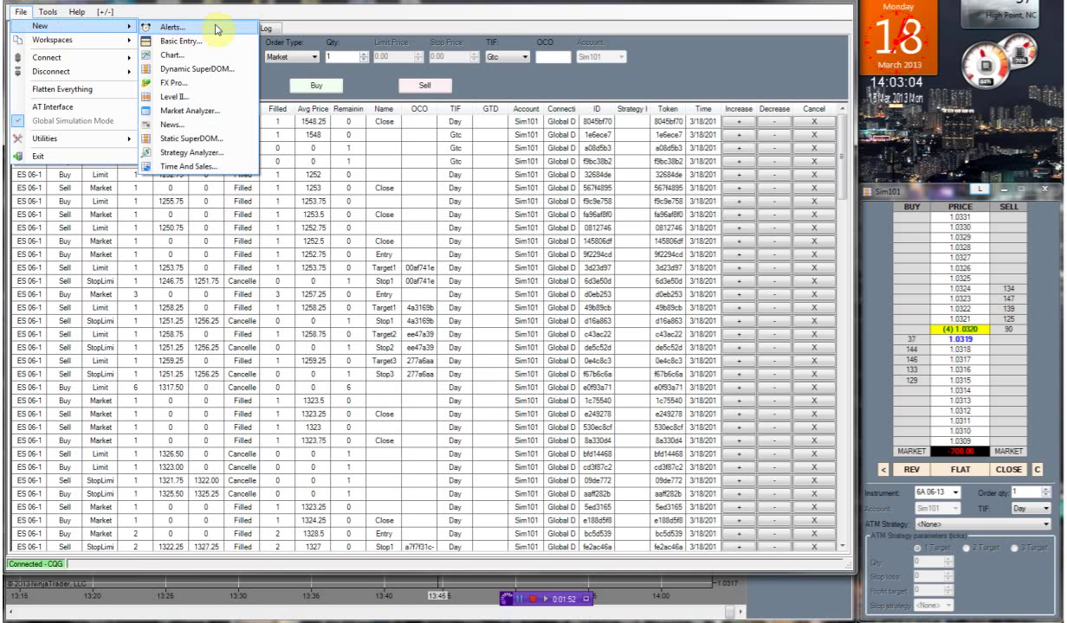
pyautogui.click(200, 141)
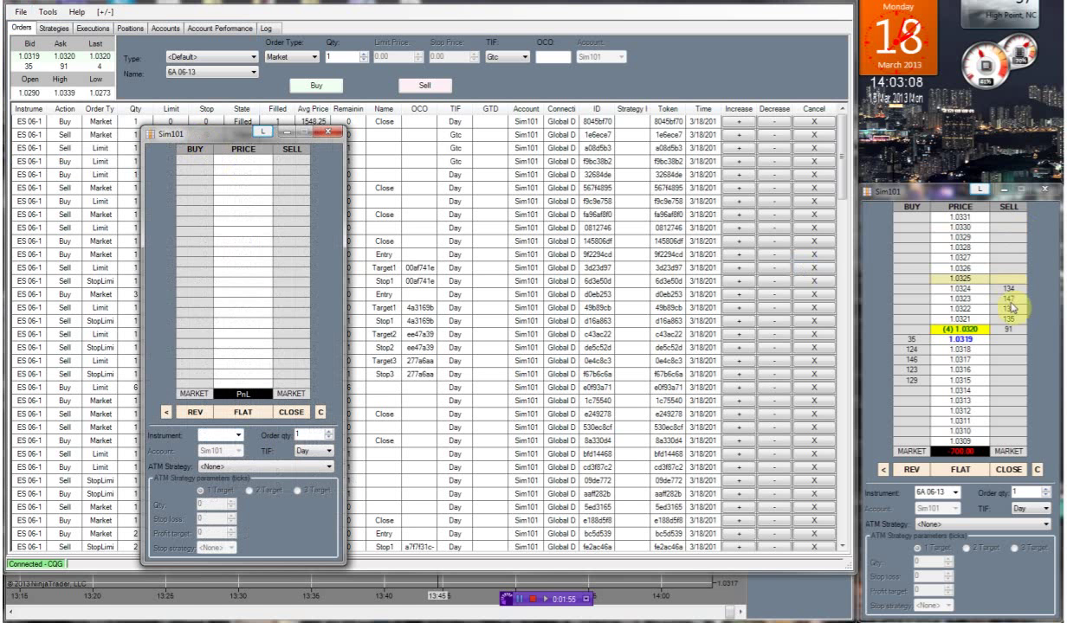
pyautogui.click(330, 132)
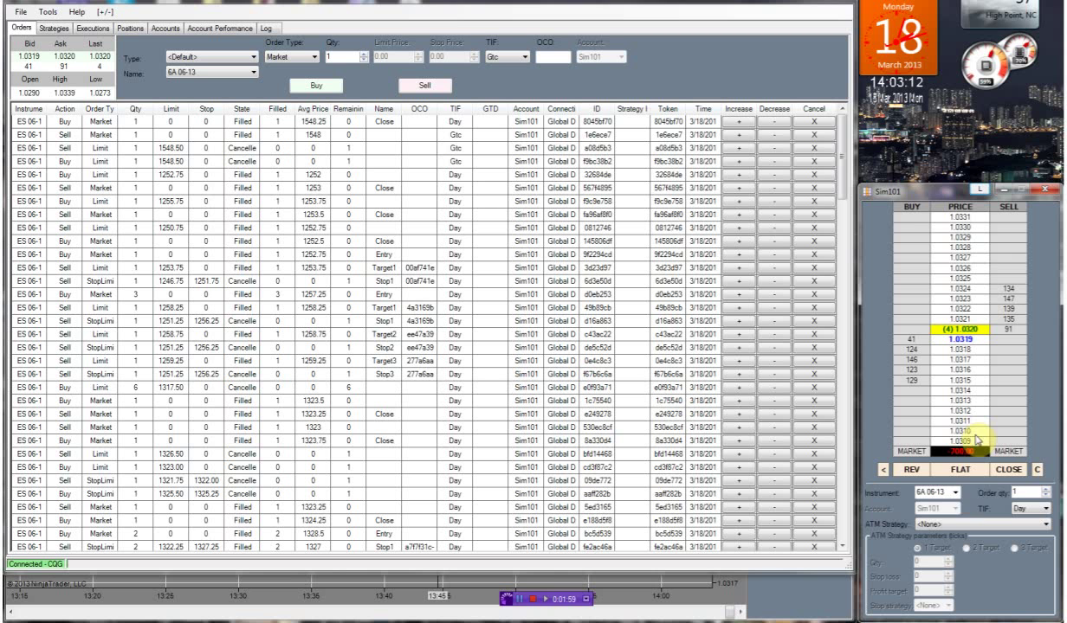
pyautogui.click(935, 492)
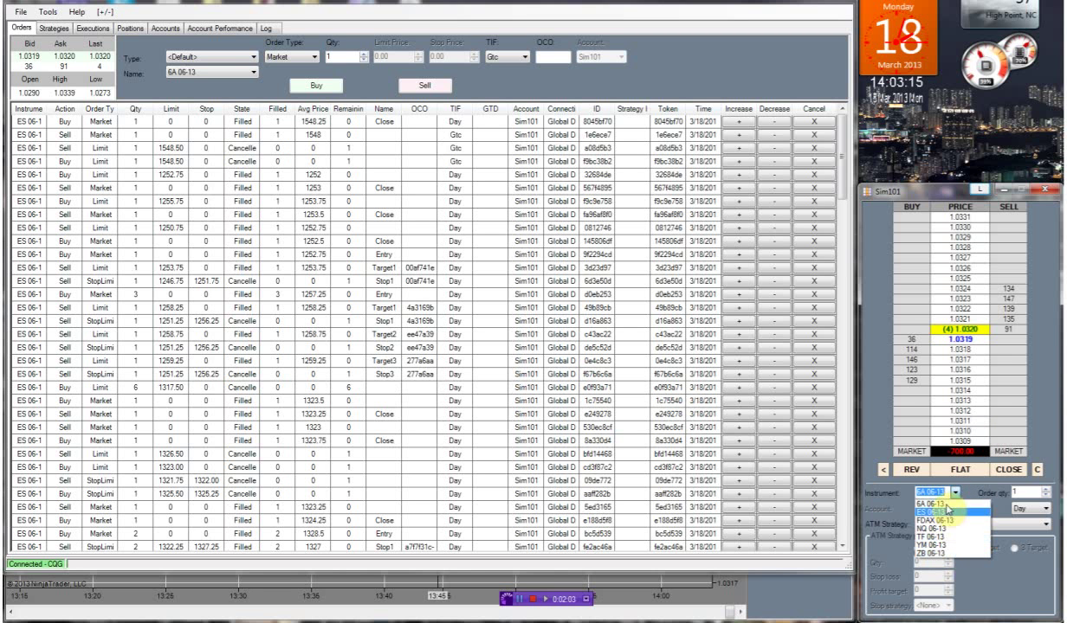
pyautogui.click(866, 484)
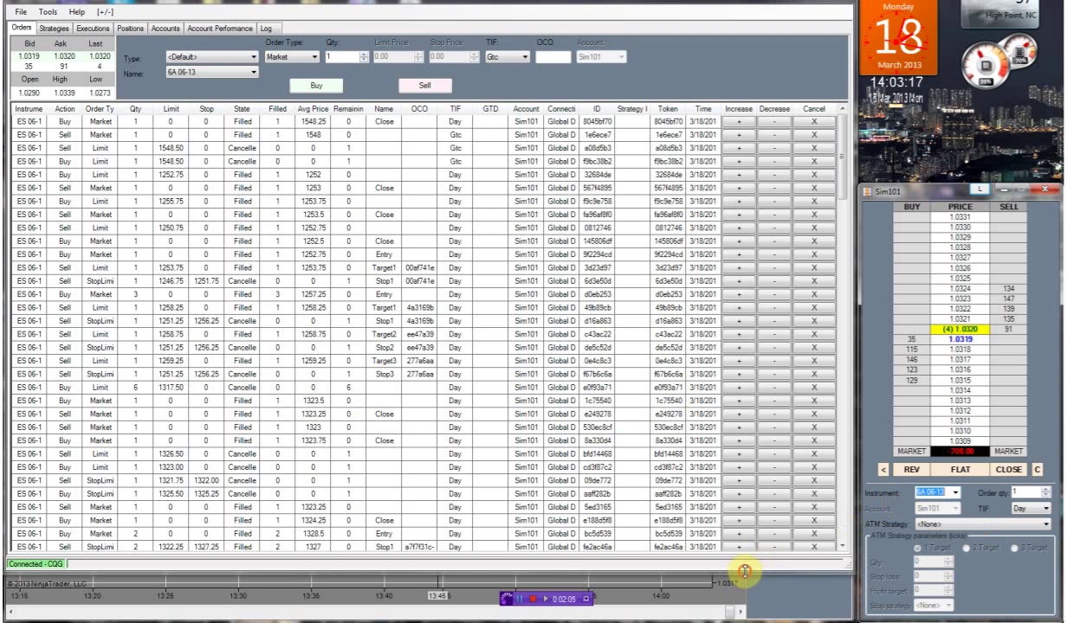
pyautogui.moveTo(744, 569); pyautogui.dragTo(713, 176)
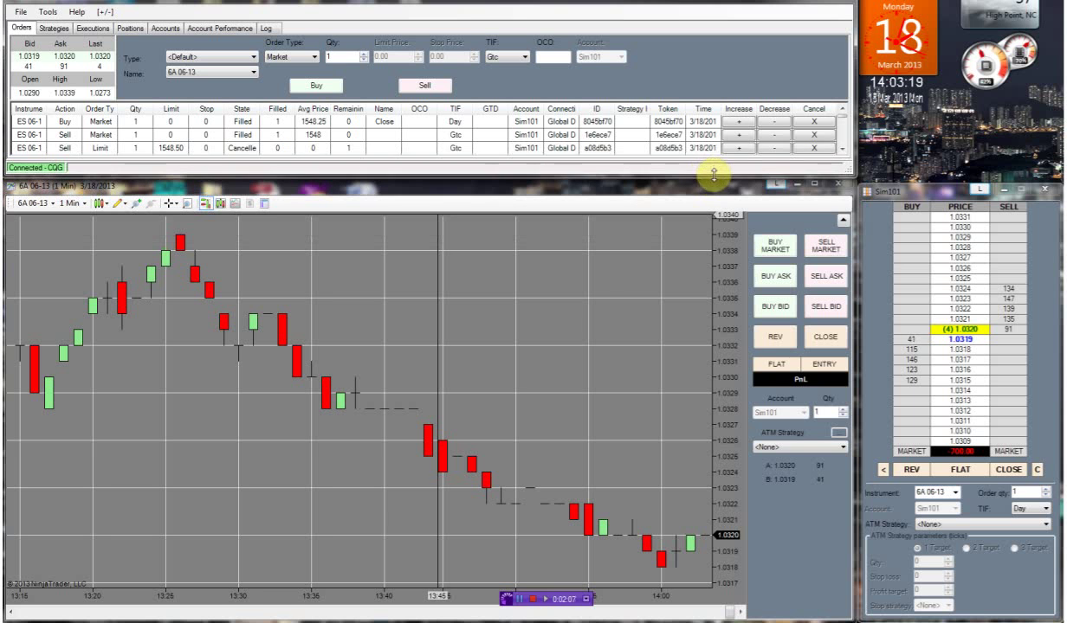
# Step: Browse the Default list in the Instrument Manager and search ZB, finding the 30 Year Treasury Bonds future
pyautogui.click(49, 12)
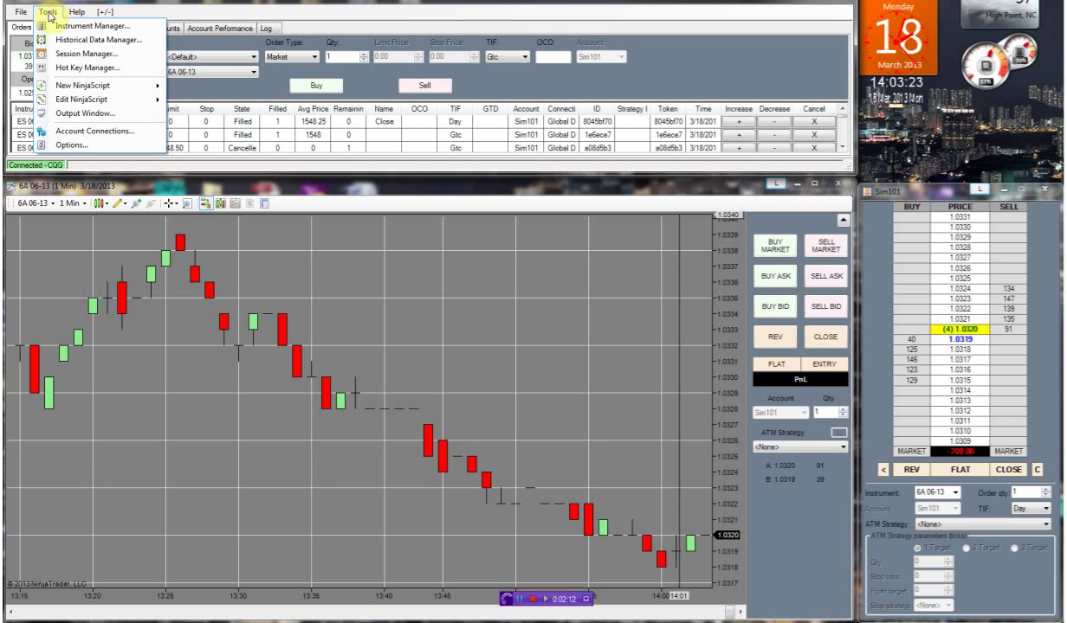
pyautogui.click(57, 28)
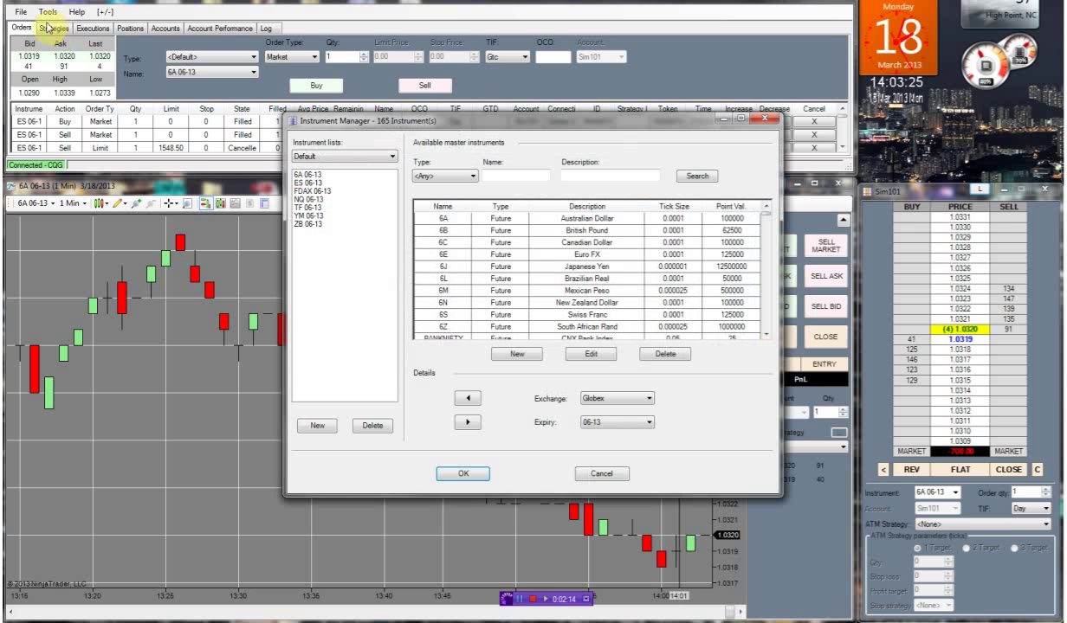
pyautogui.press('Up')
pyautogui.press('Up')
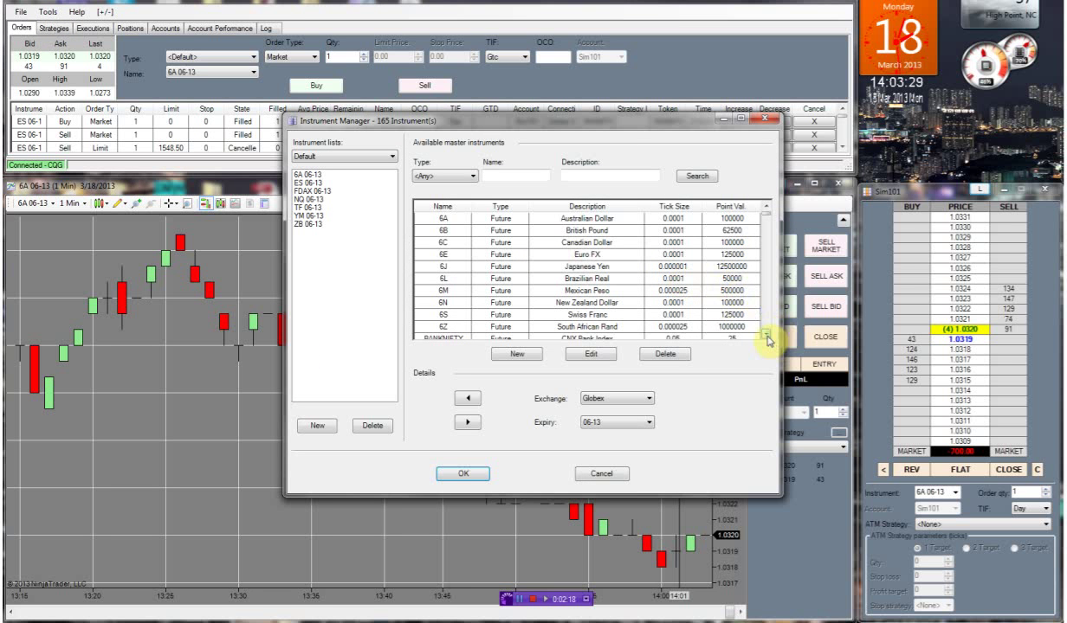
pyautogui.scroll(-20, 626, 280)
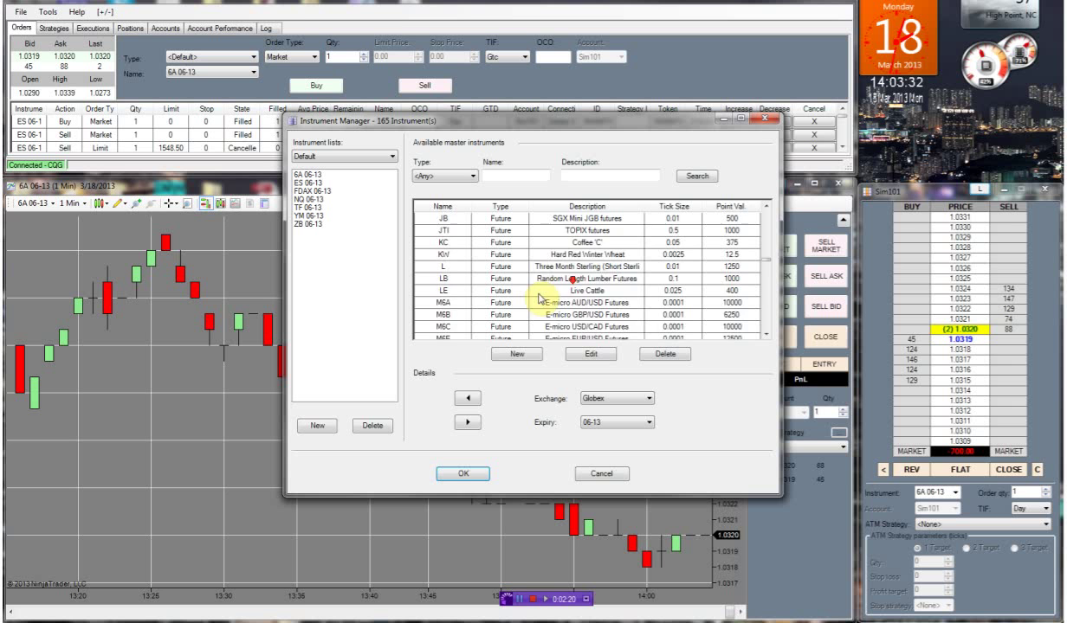
pyautogui.scroll(-12, 539, 299)
pyautogui.scroll(-15, 547, 292)
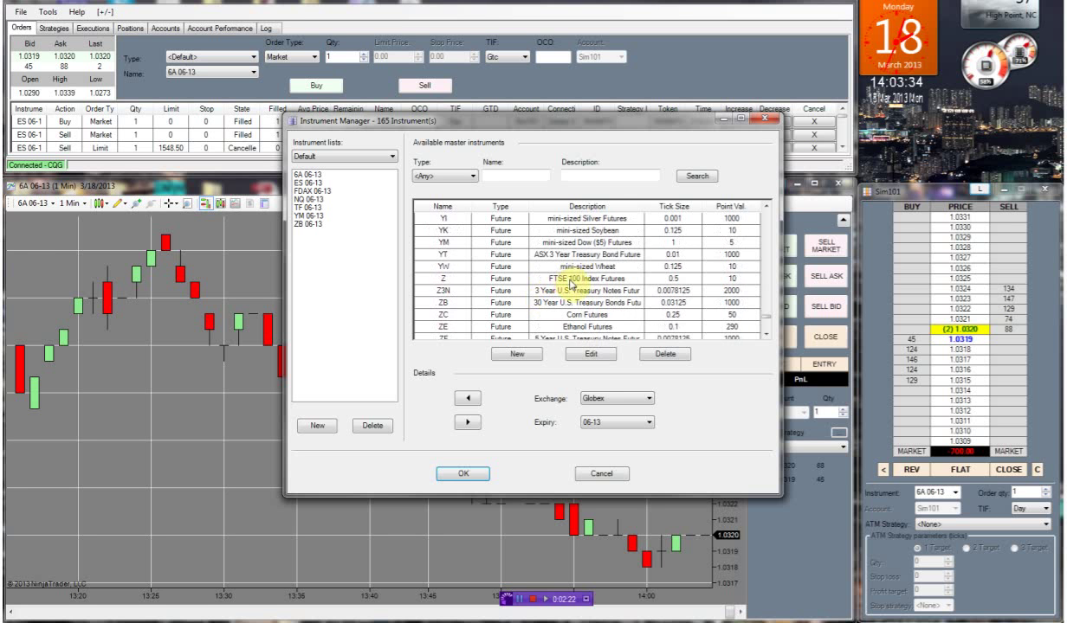
pyautogui.scroll(20, 597, 303)
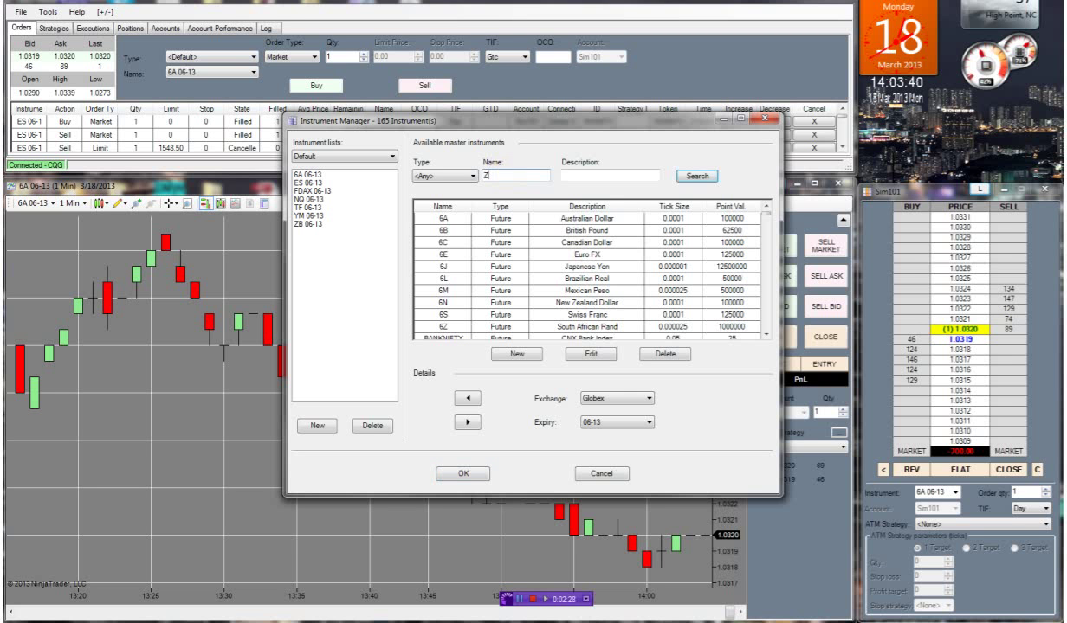
pyautogui.click(702, 180)
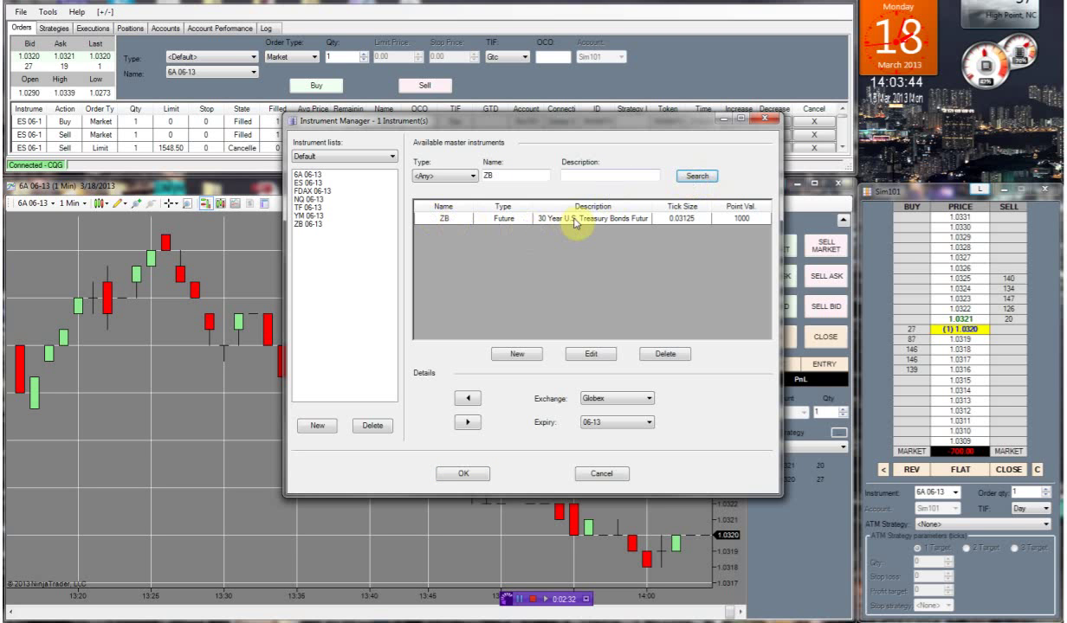
# Step: Close the instrument lookup and compress the 6A chart's price scale
pyautogui.click(763, 120)
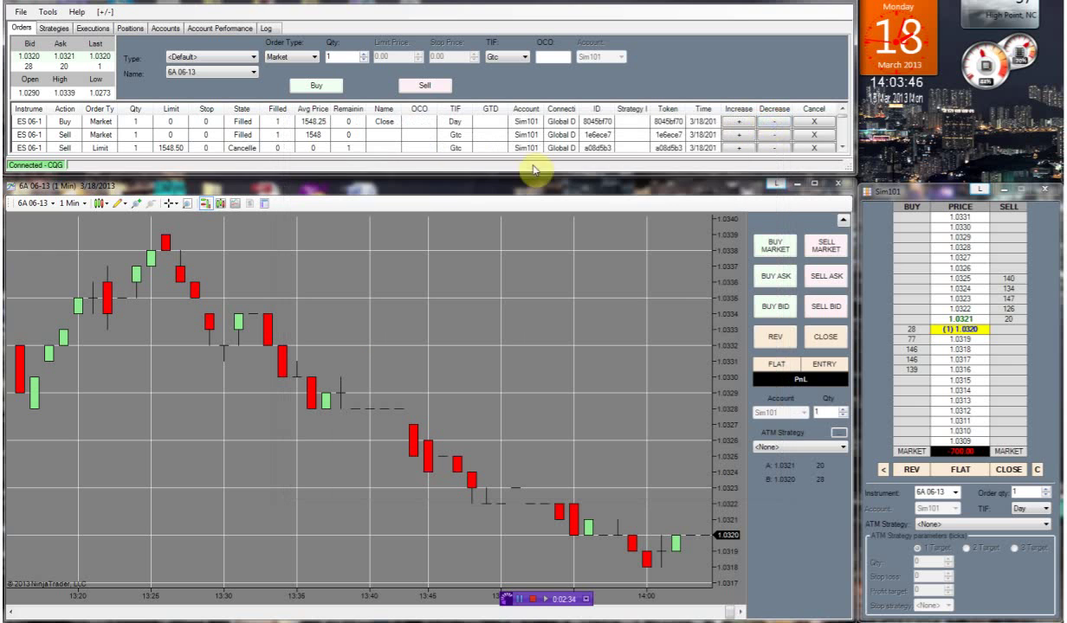
pyautogui.click(946, 194)
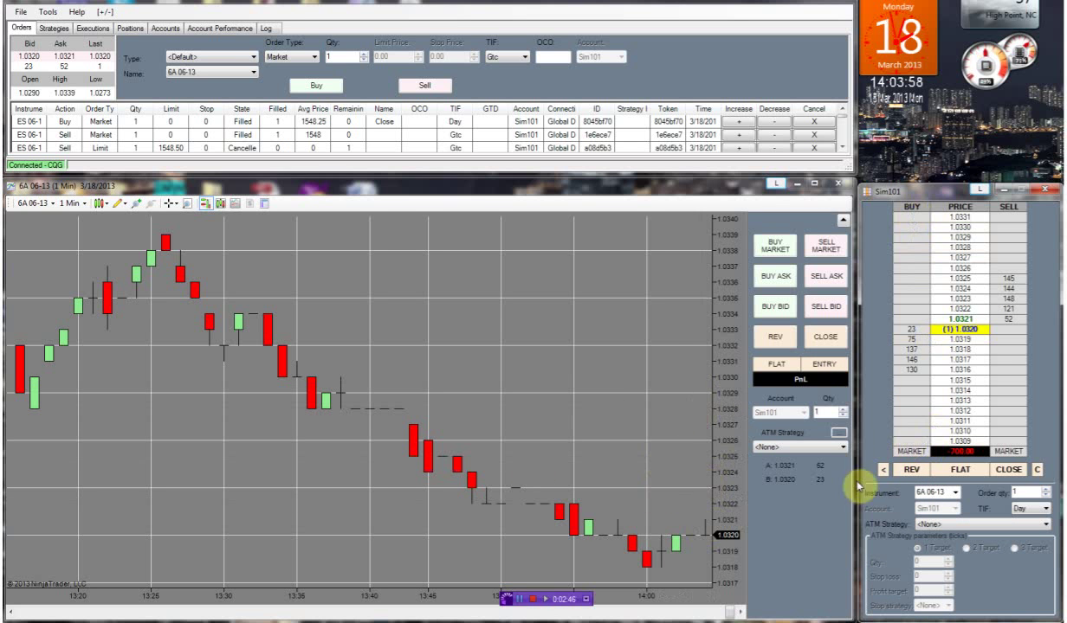
pyautogui.moveTo(725, 422); pyautogui.dragTo(728, 457)
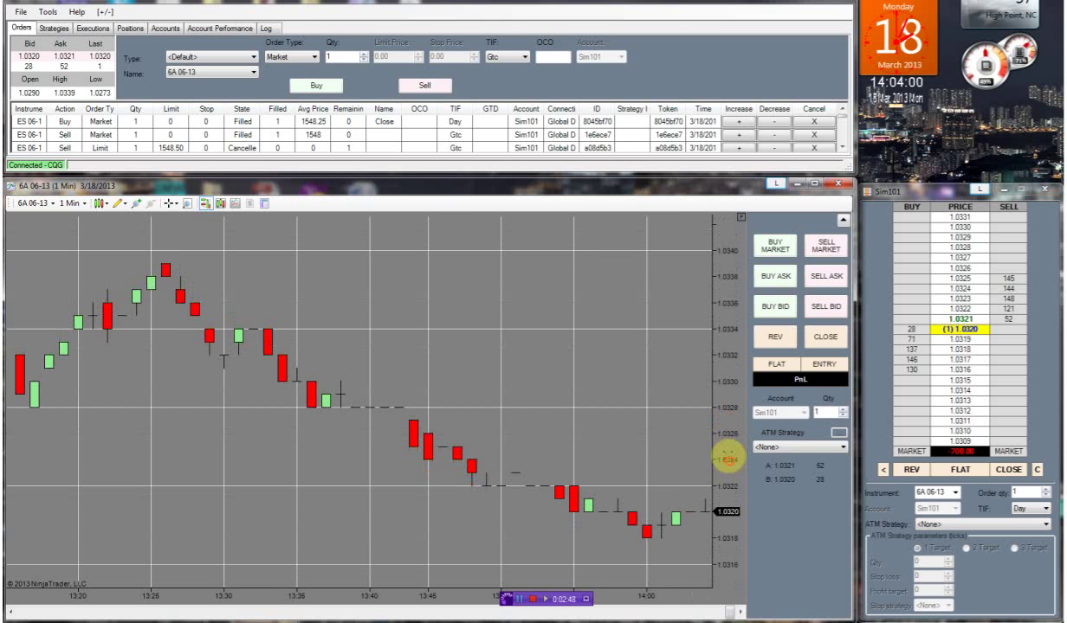
# Step: Buy one 6A contract at 1.0321, close it at 1.0320, and set the ATM strategy to Custom
pyautogui.click(910, 451)
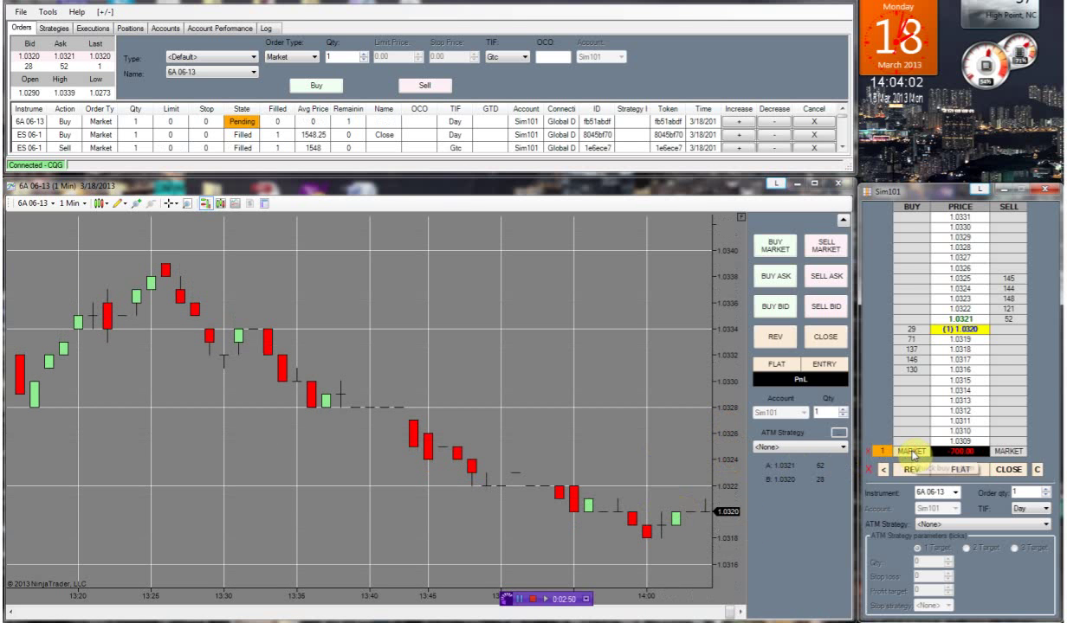
pyautogui.click(504, 499)
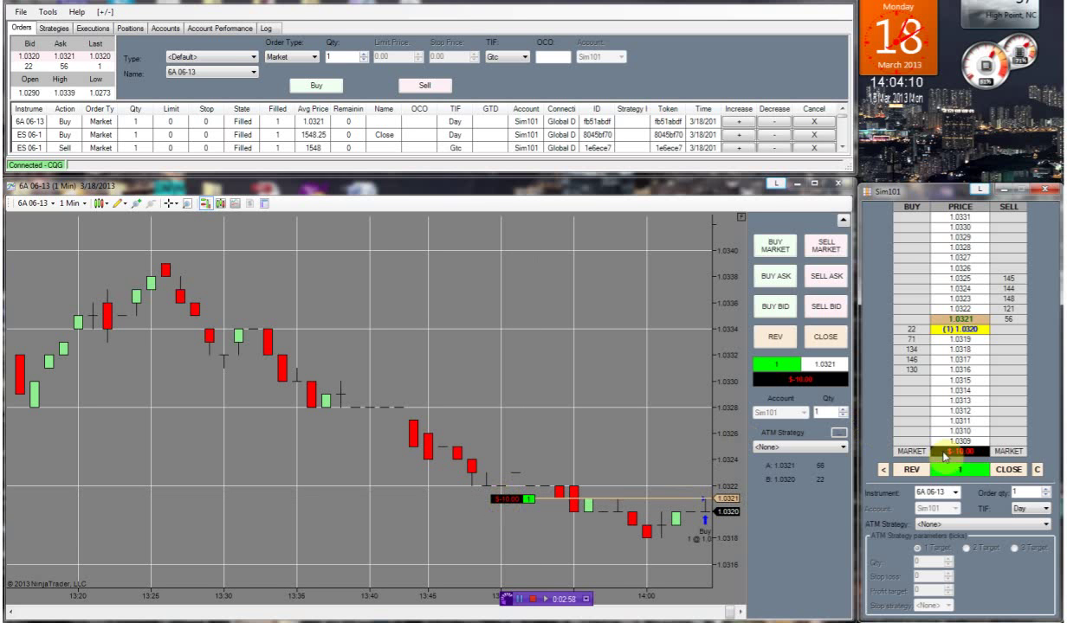
pyautogui.click(1006, 469)
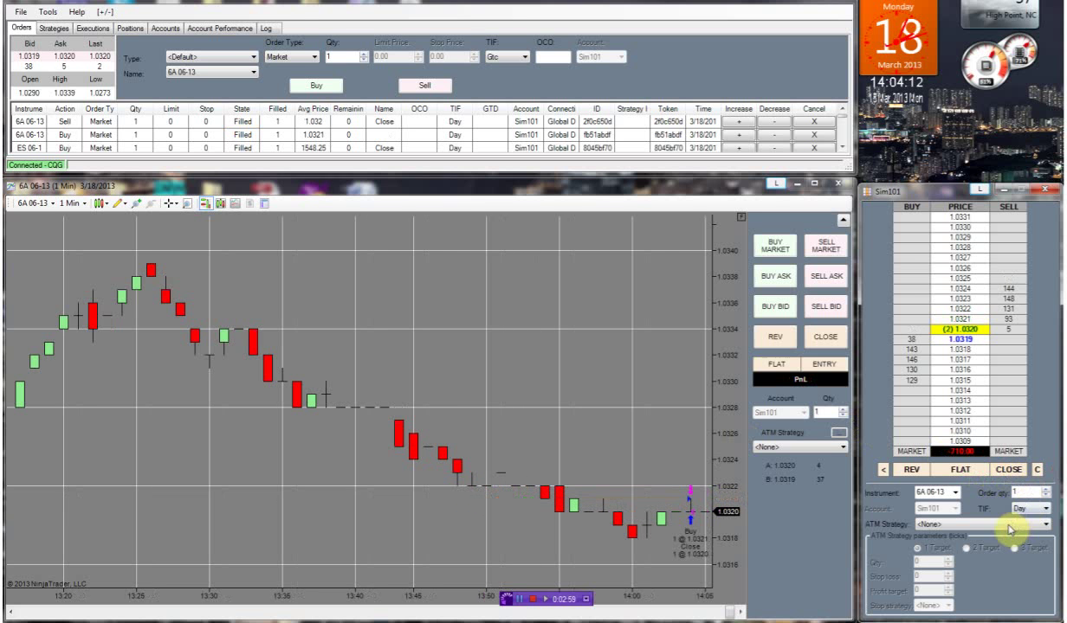
pyautogui.click(952, 525)
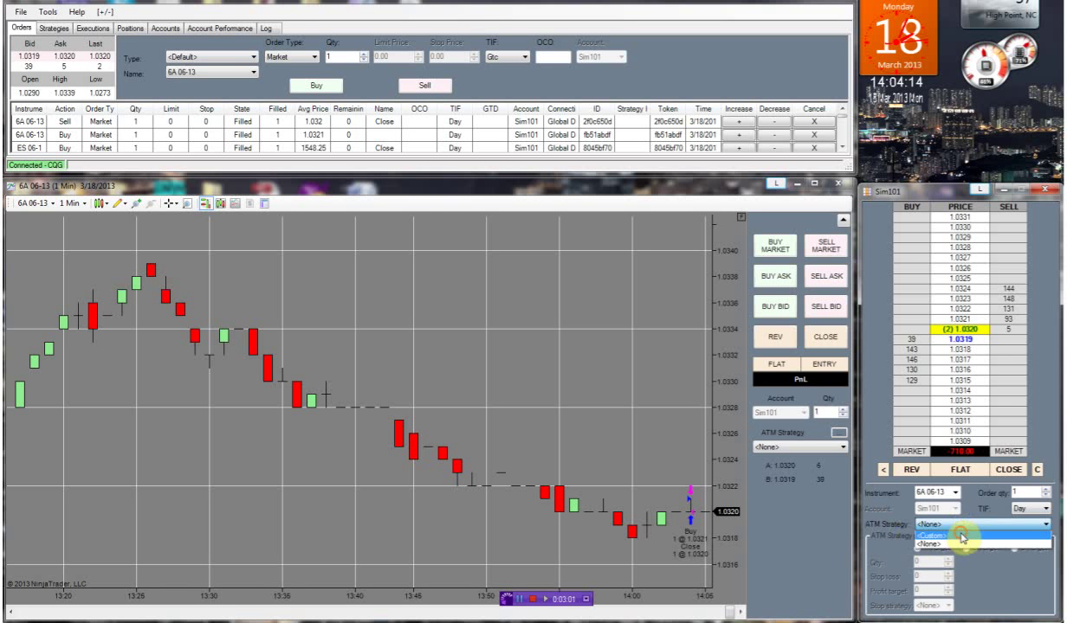
pyautogui.click(962, 536)
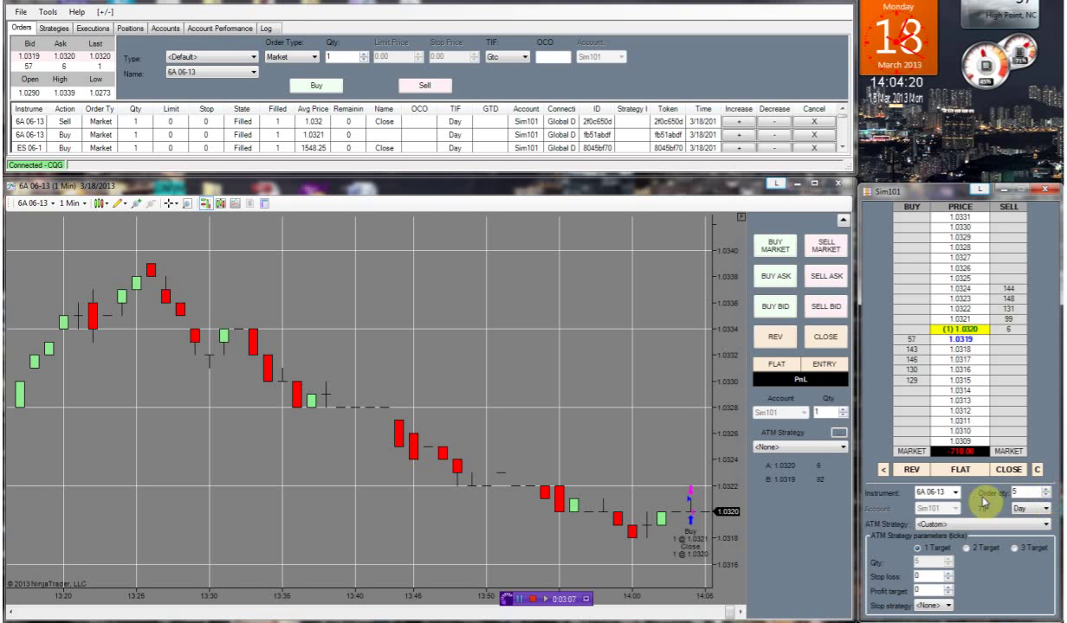
# Step: Configure 3 targets of 1 contract each, 5-tick stop losses, and profit targets of 4, 7, 10
pyautogui.click(1015, 549)
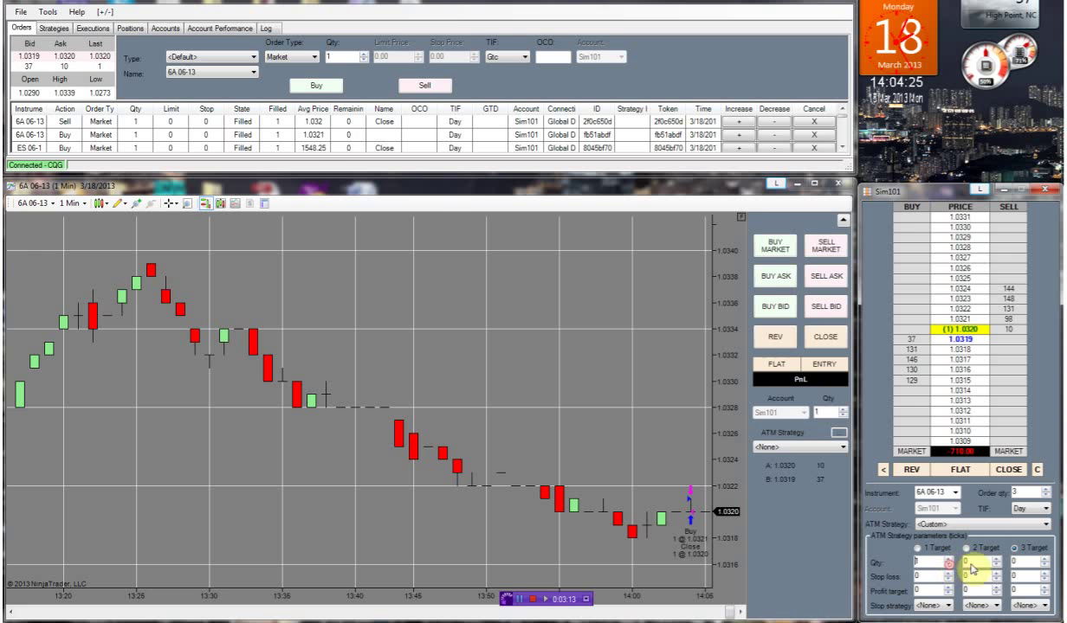
pyautogui.click(996, 558)
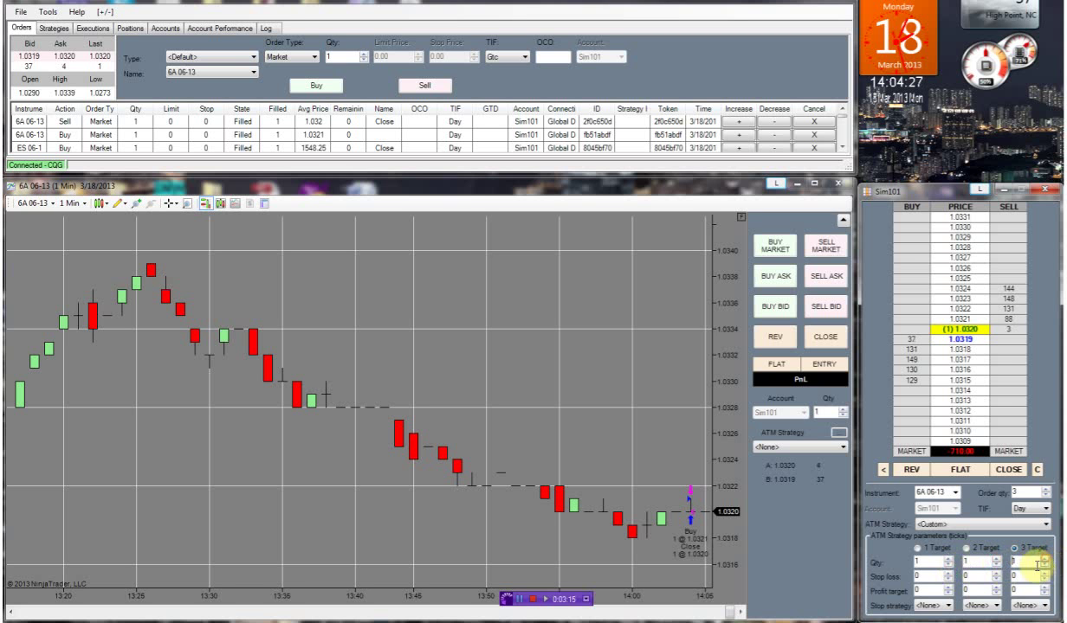
pyautogui.doubleClick(949, 572)
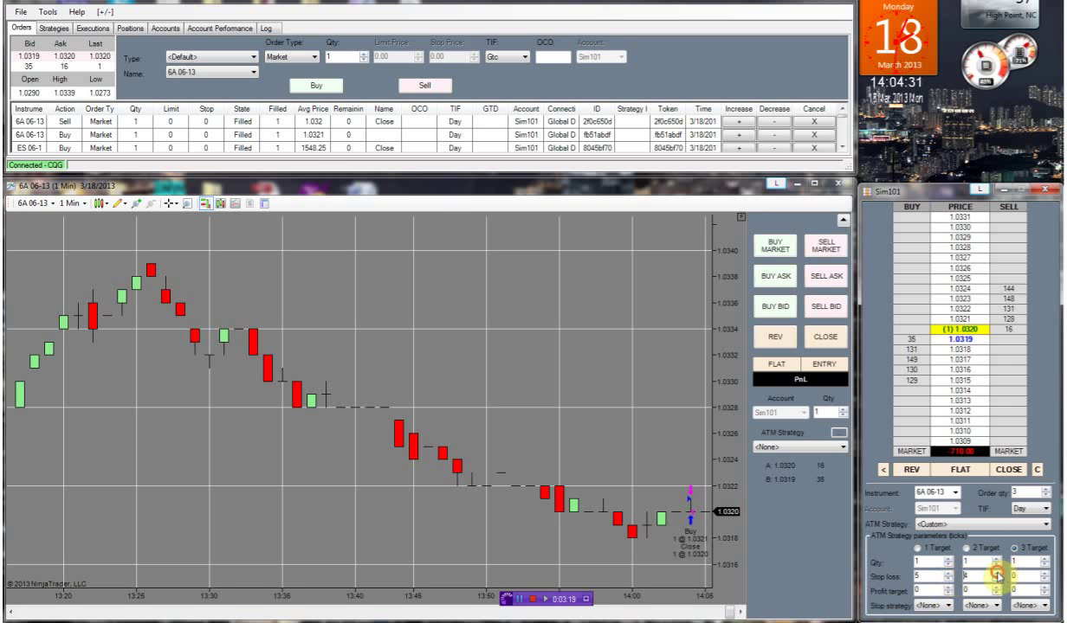
pyautogui.click(996, 572)
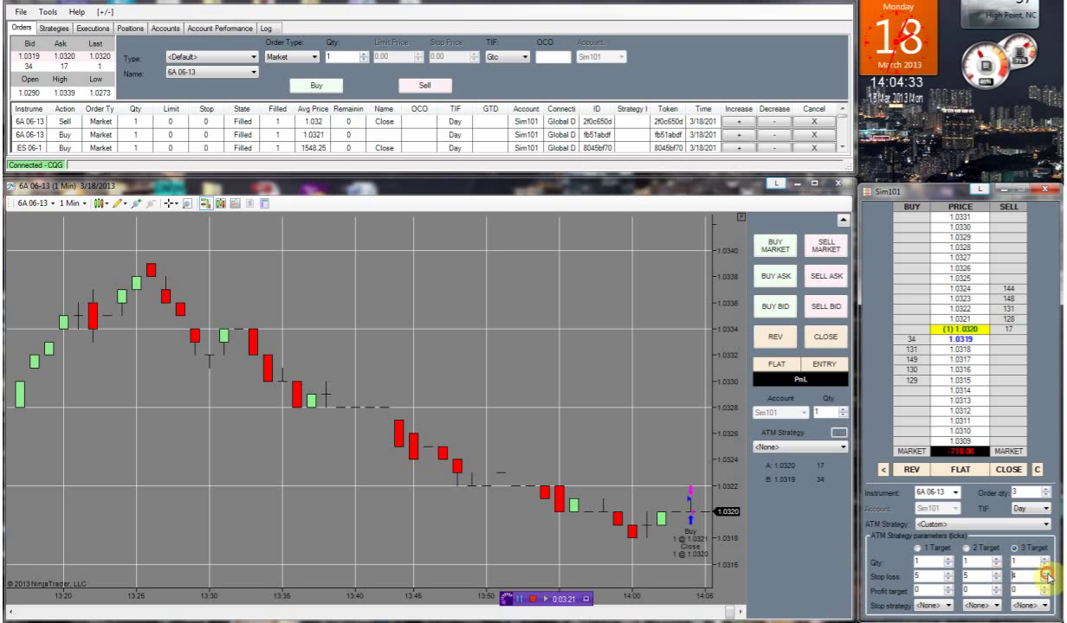
pyautogui.click(1045, 572)
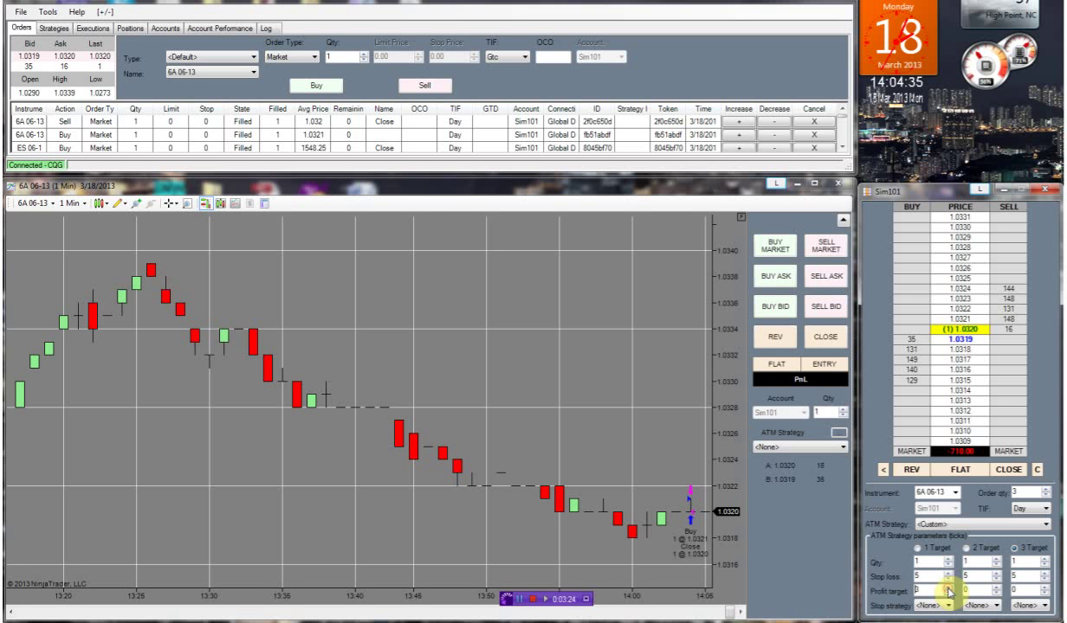
pyautogui.click(995, 587)
pyautogui.click(996, 586)
pyautogui.click(996, 586)
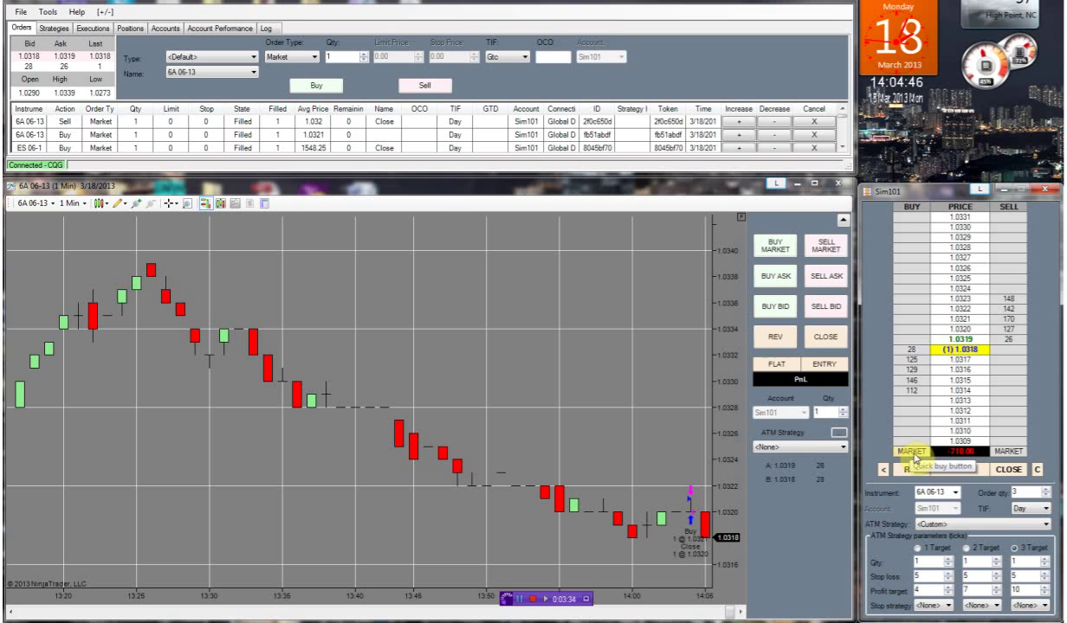
# Step: Buy 3 6A contracts at market, filled at 1.0319, with the custom ATM brackets attached
pyautogui.click(912, 454)
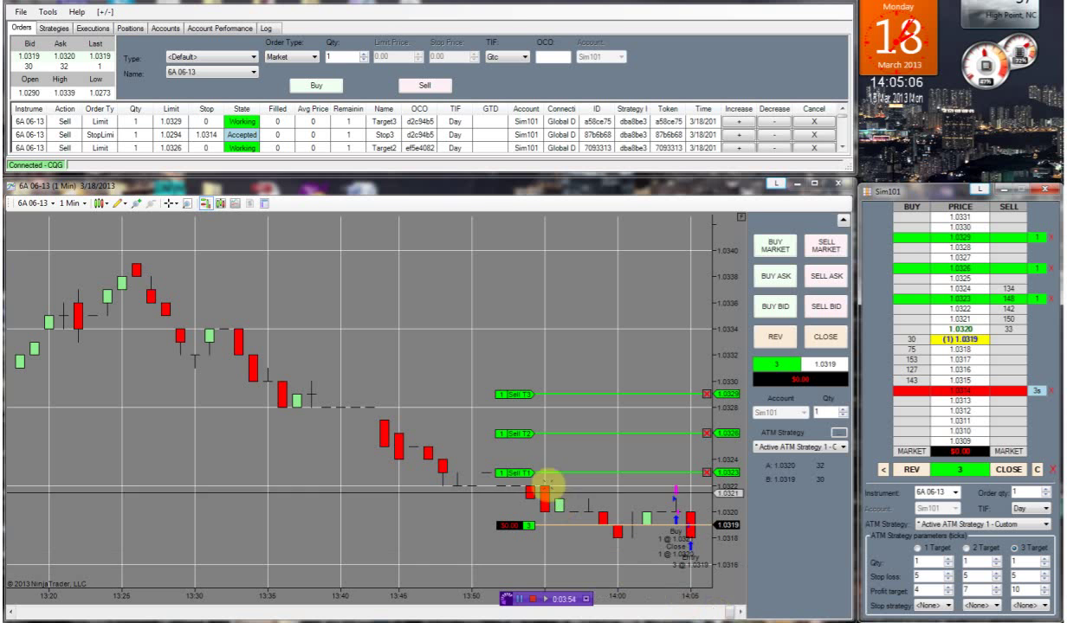
pyautogui.click(536, 492)
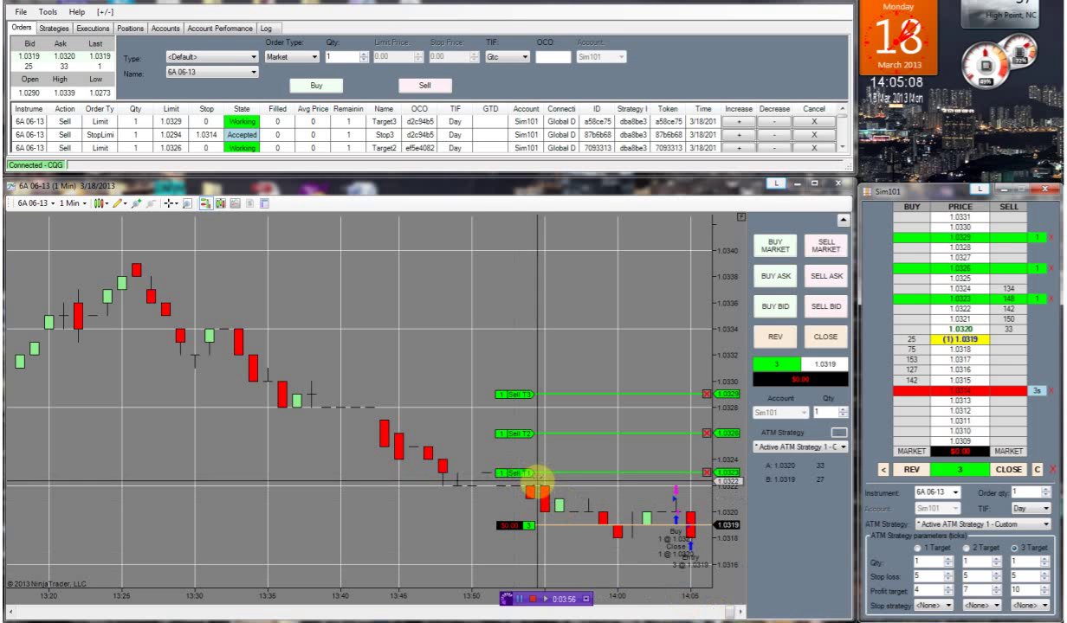
pyautogui.click(519, 484)
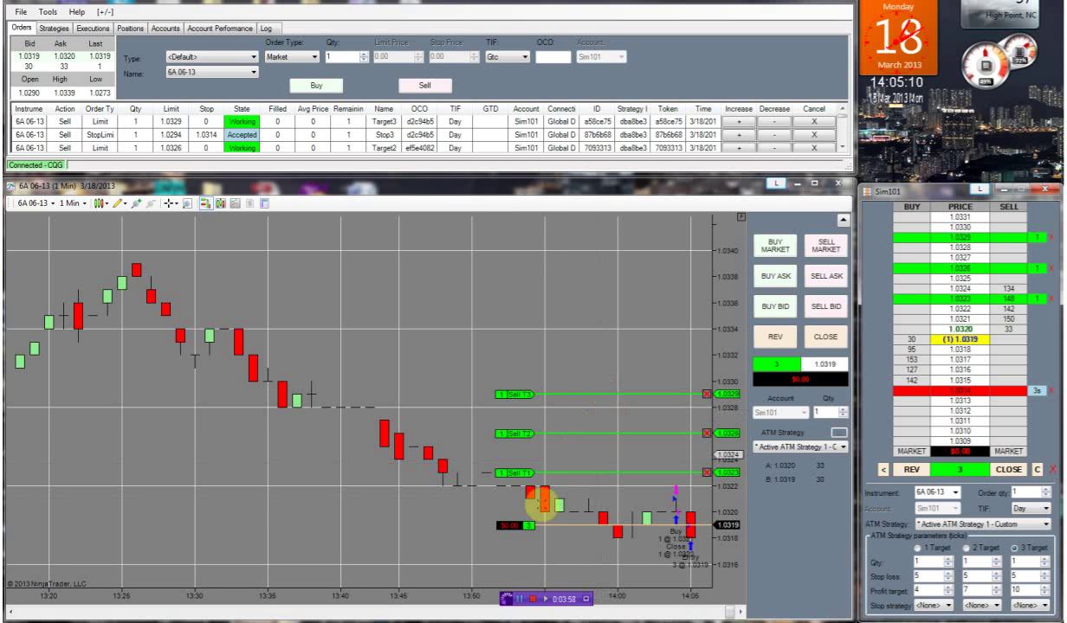
# Step: Move the first sell target order down to 1.0322, then to 1.0321
pyautogui.click(513, 473)
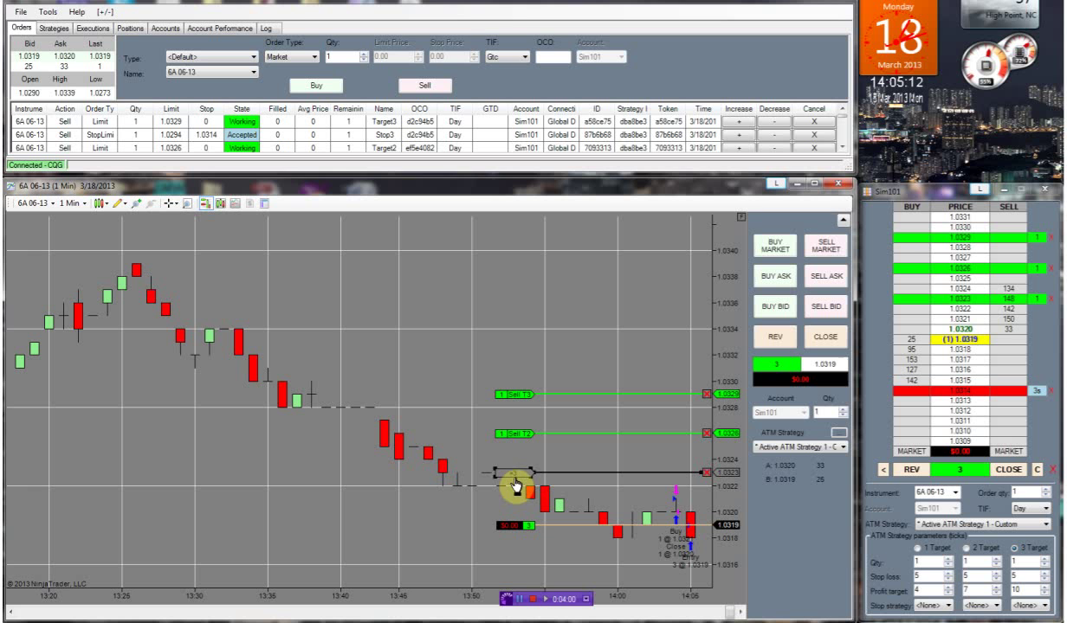
pyautogui.click(518, 488)
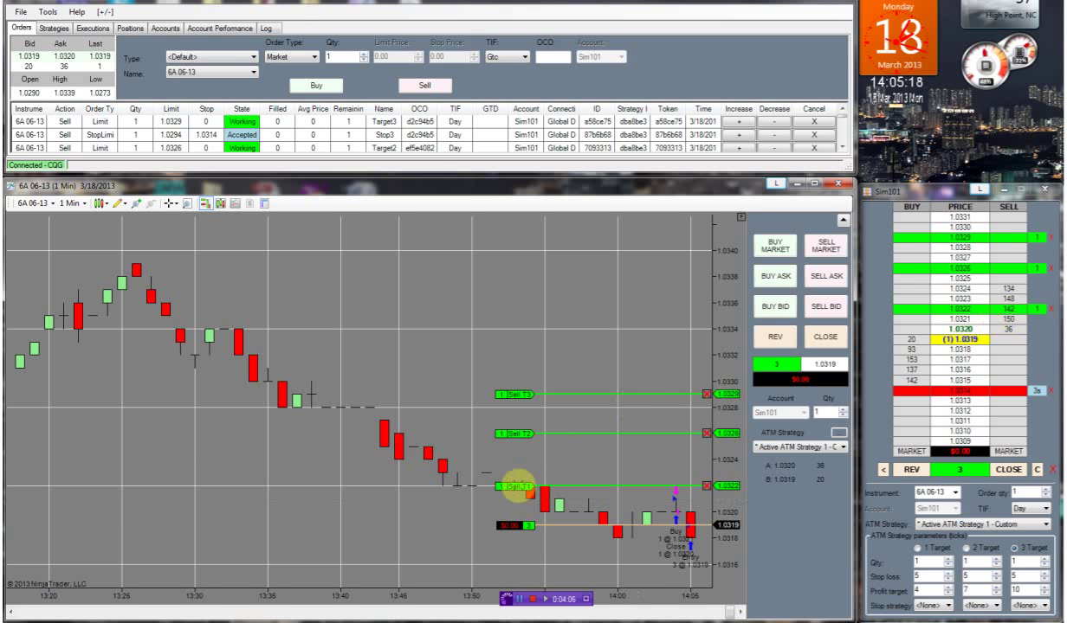
pyautogui.click(513, 486)
pyautogui.click(523, 506)
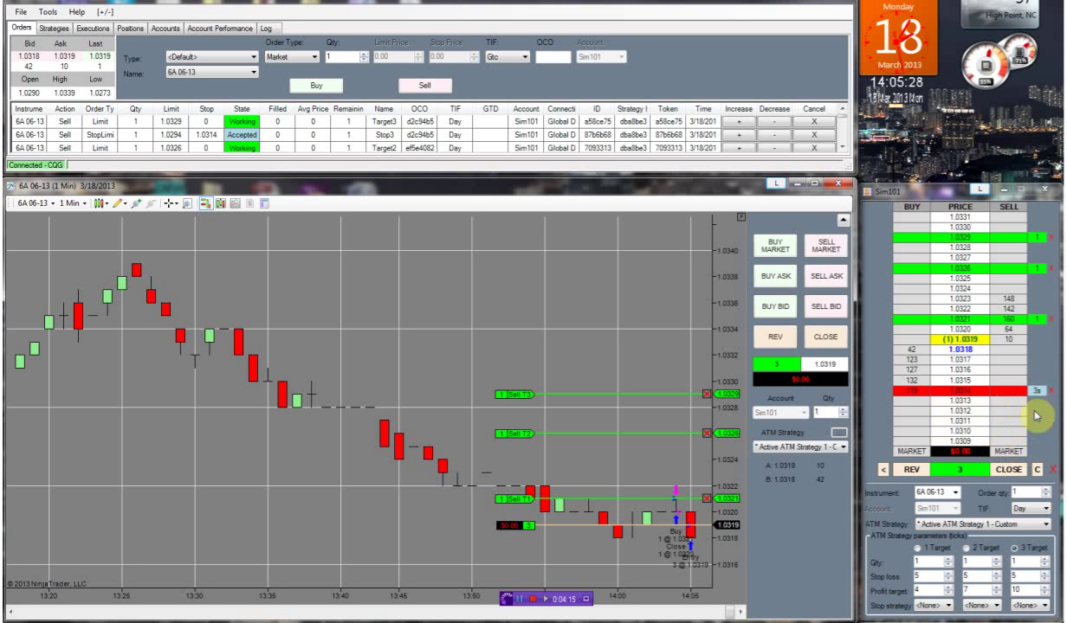
# Step: Flatten the 3-lot 6A long at 1.0318, cancelling the remaining stop orders
pyautogui.click(1006, 469)
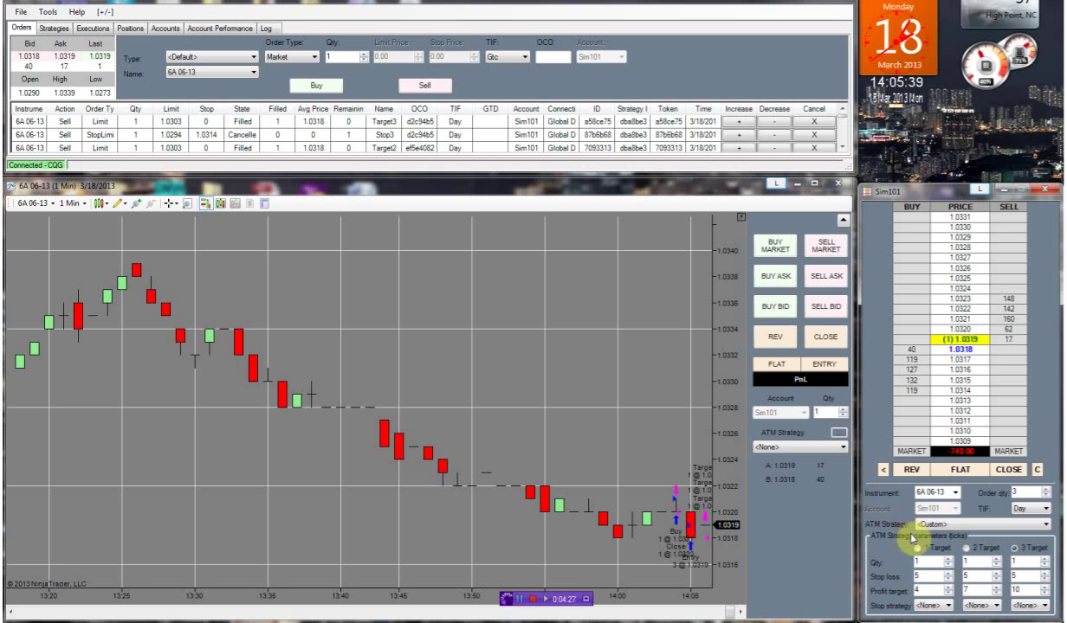
# Step: Fire a -0.5 Secret News Weapon test report, shorting one 6A at 1.0318, then move the Test Mode window aside
pyautogui.hotkey('alt', 'Tab')
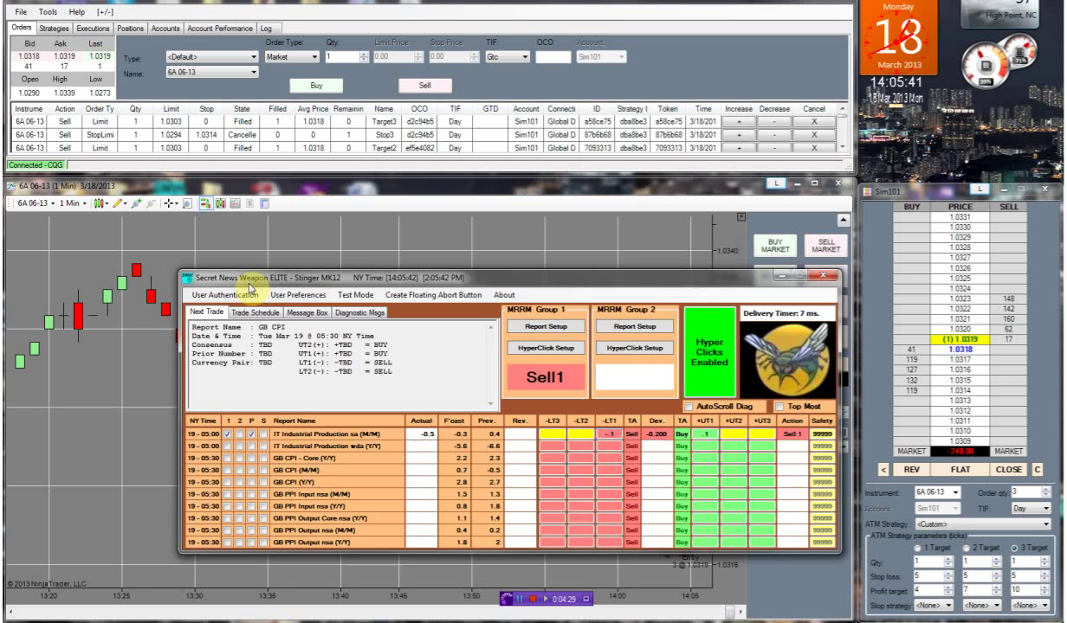
pyautogui.hotkey('alt', 'Tab')
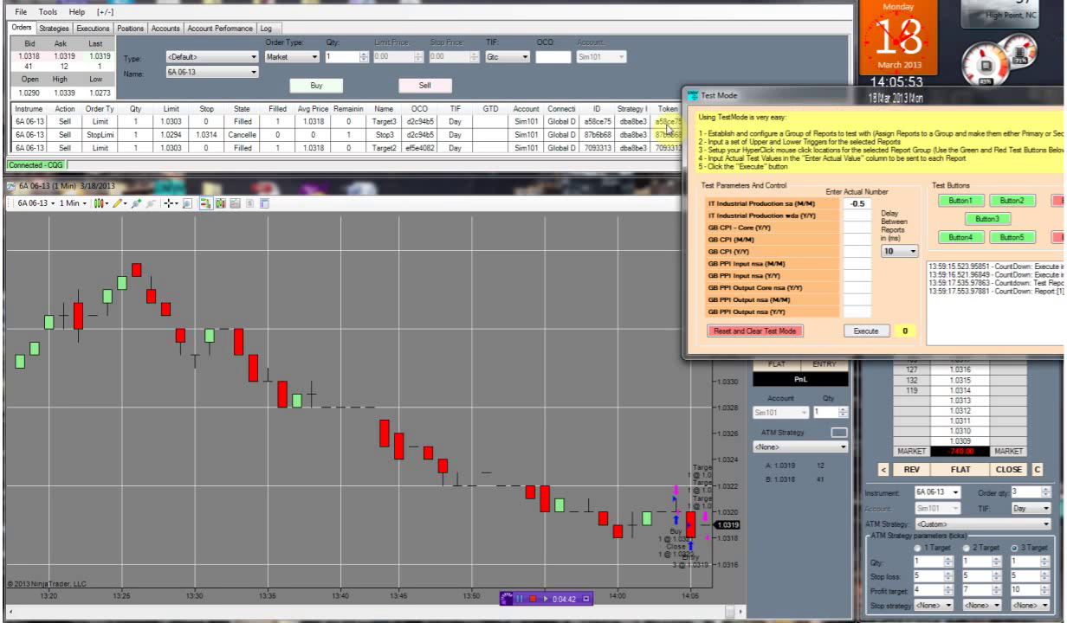
pyautogui.moveTo(826, 89); pyautogui.dragTo(312, 201)
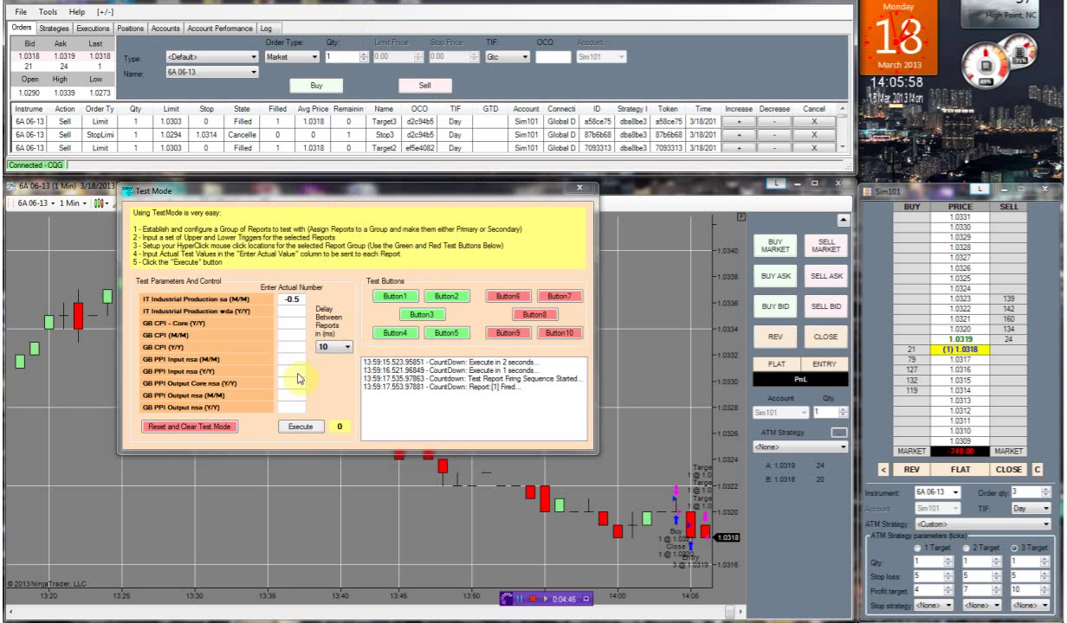
pyautogui.click(300, 426)
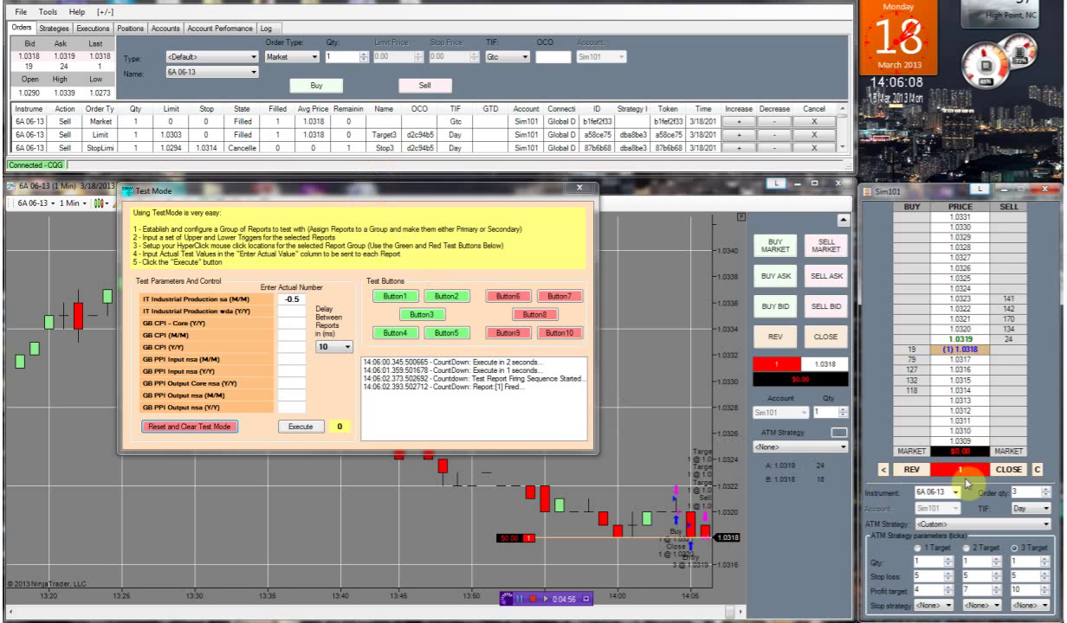
pyautogui.moveTo(342, 188); pyautogui.dragTo(1065, 169)
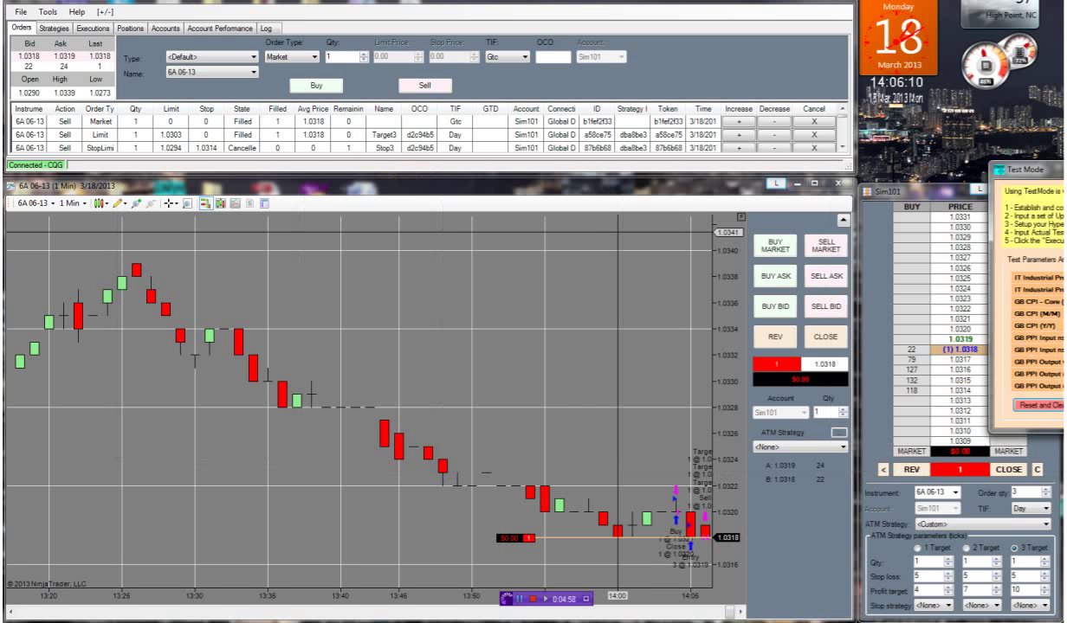
# Step: Close the 6A short with a buy at 1.0319, leaving the account flat
pyautogui.click(1004, 470)
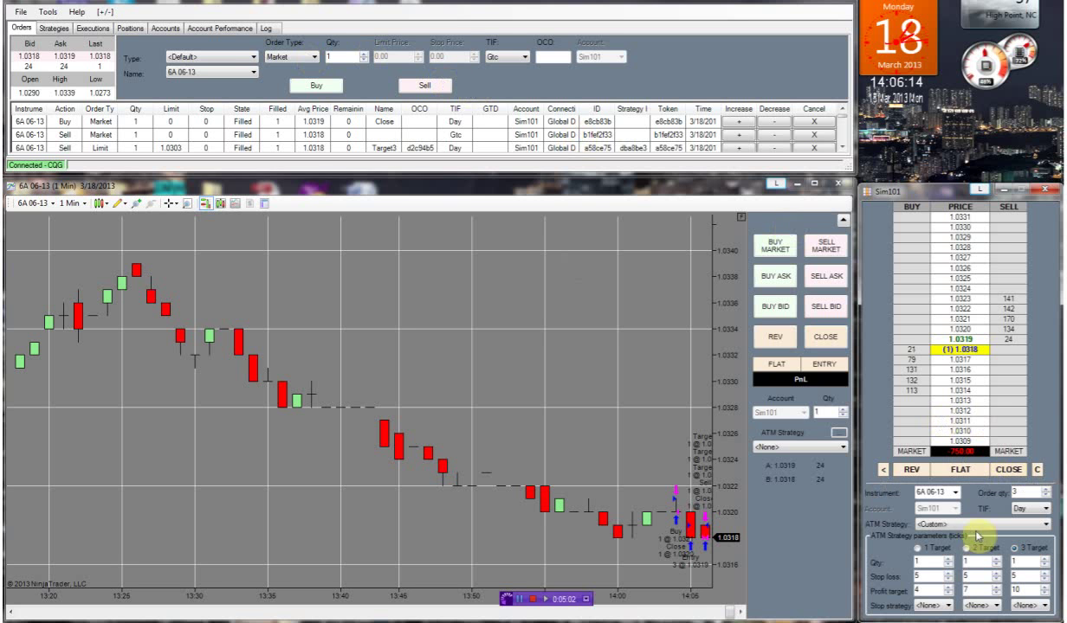
# Step: Switch the custom ATM strategy to a single target
pyautogui.click(918, 549)
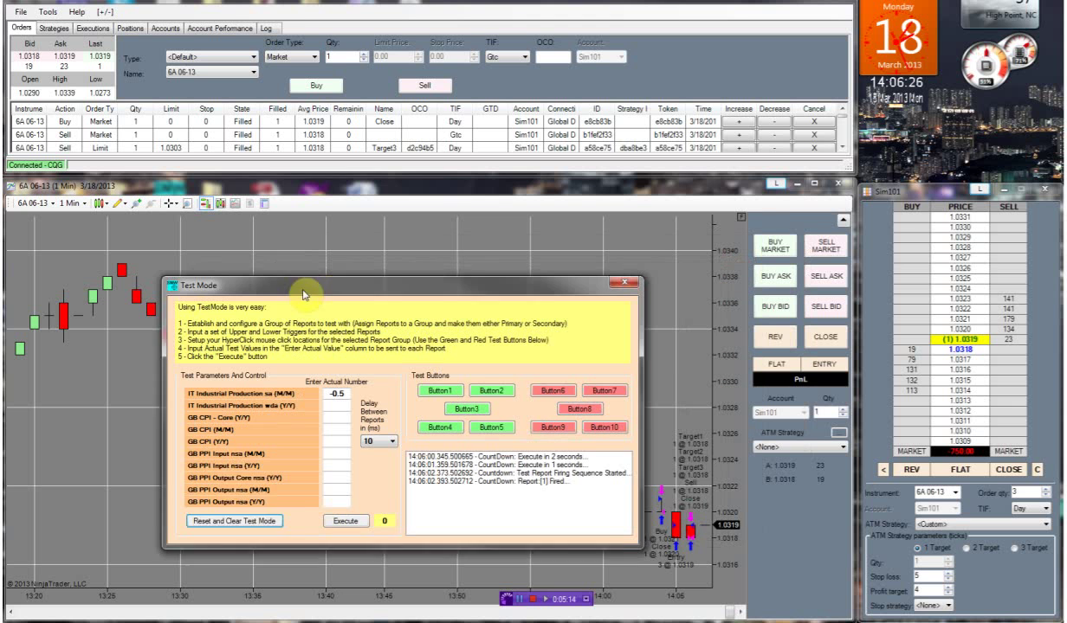
# Step: Lower order quantity to 1 and run a Test Mode report filling a one-lot market sell at 1.0318
pyautogui.click(1044, 496)
pyautogui.click(1045, 496)
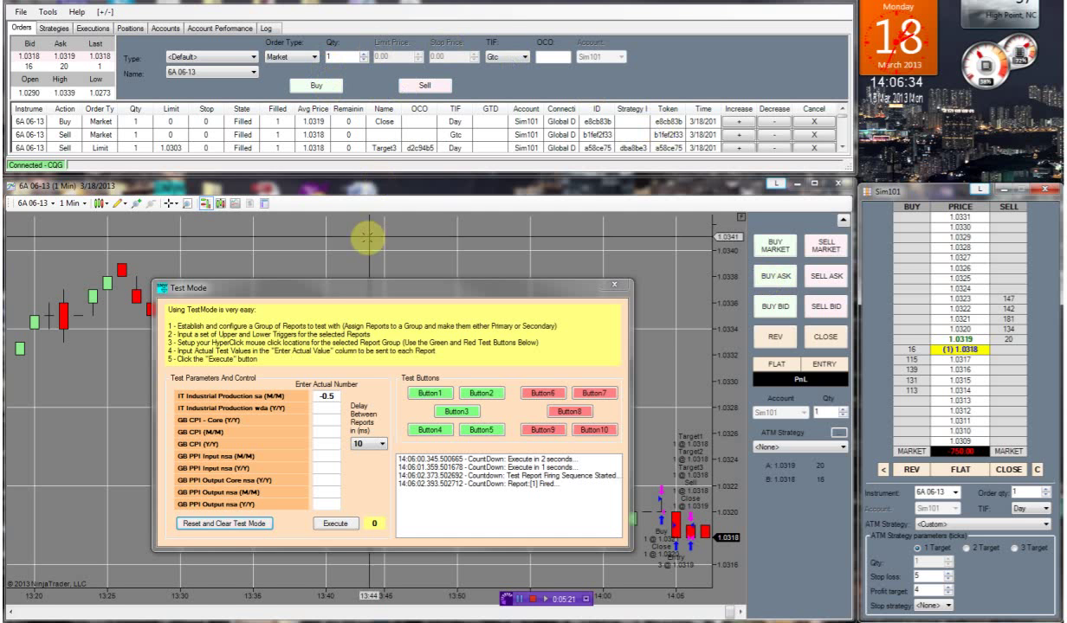
pyautogui.click(366, 293)
pyautogui.moveTo(362, 270); pyautogui.dragTo(350, 200)
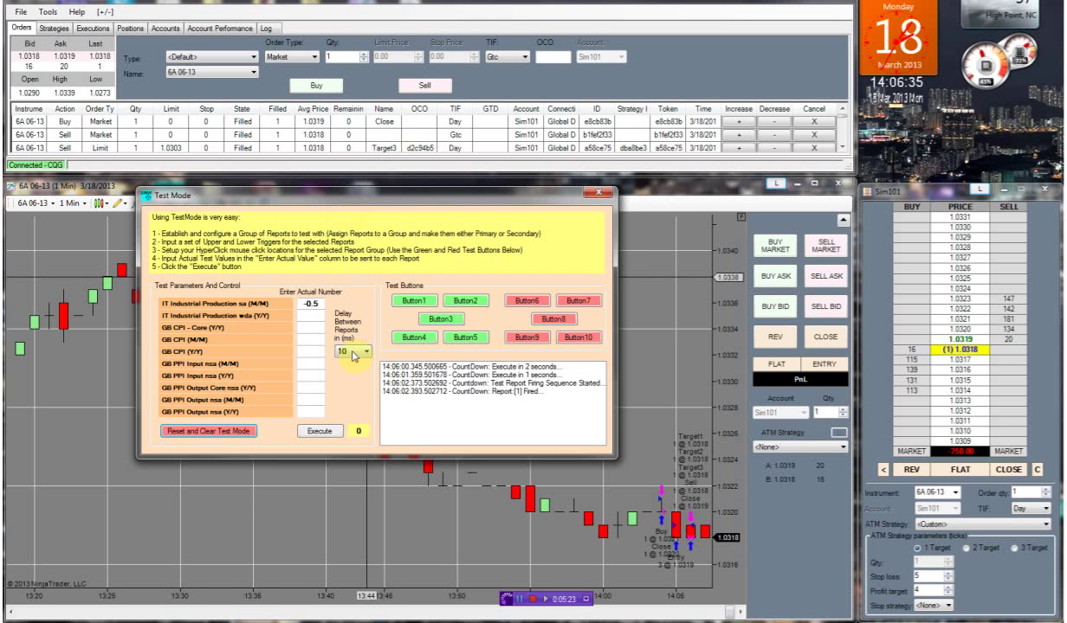
pyautogui.click(318, 430)
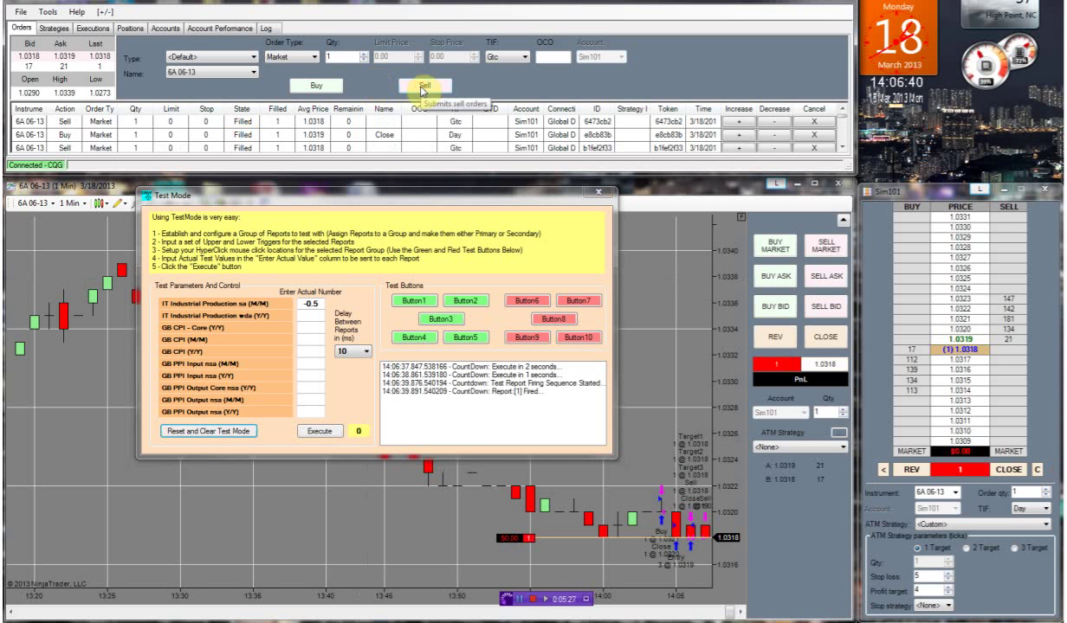
# Step: Bring the chart forward and compress its price scale to show a wider range
pyautogui.click(393, 187)
pyautogui.moveTo(715, 438)
pyautogui.mouseDown()
pyautogui.moveTo(731, 502)
pyautogui.moveTo(726, 579)
pyautogui.moveTo(718, 357)
pyautogui.moveTo(722, 433)
pyautogui.mouseUp()
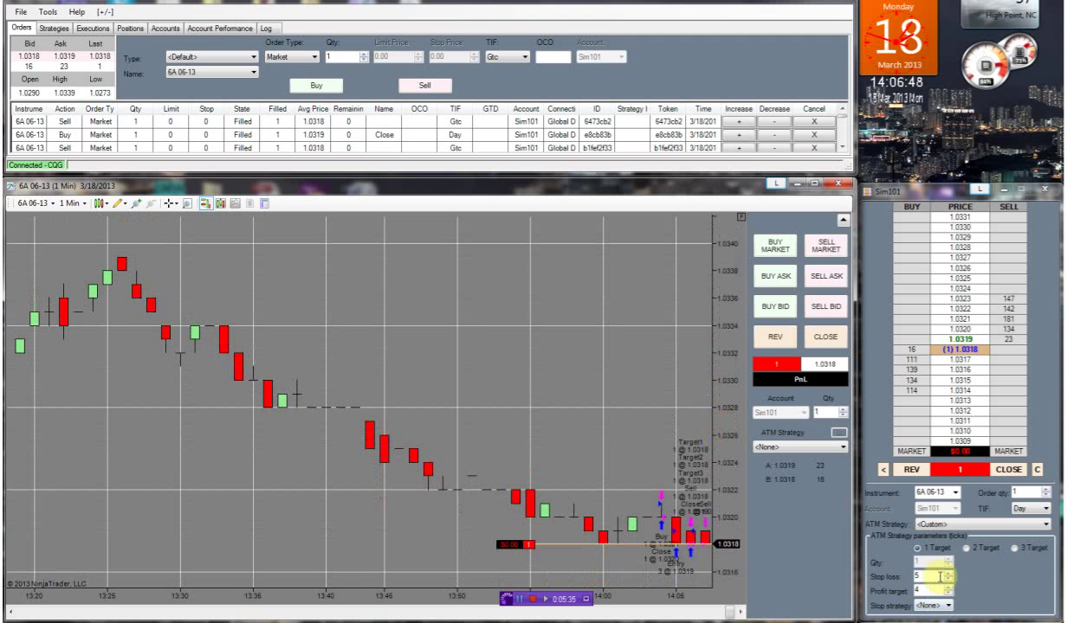
pyautogui.click(1049, 525)
# Step: Keep the ATM strategy on <Custom> and close the short at 1.0319, leaving the account flat
pyautogui.click(1048, 525)
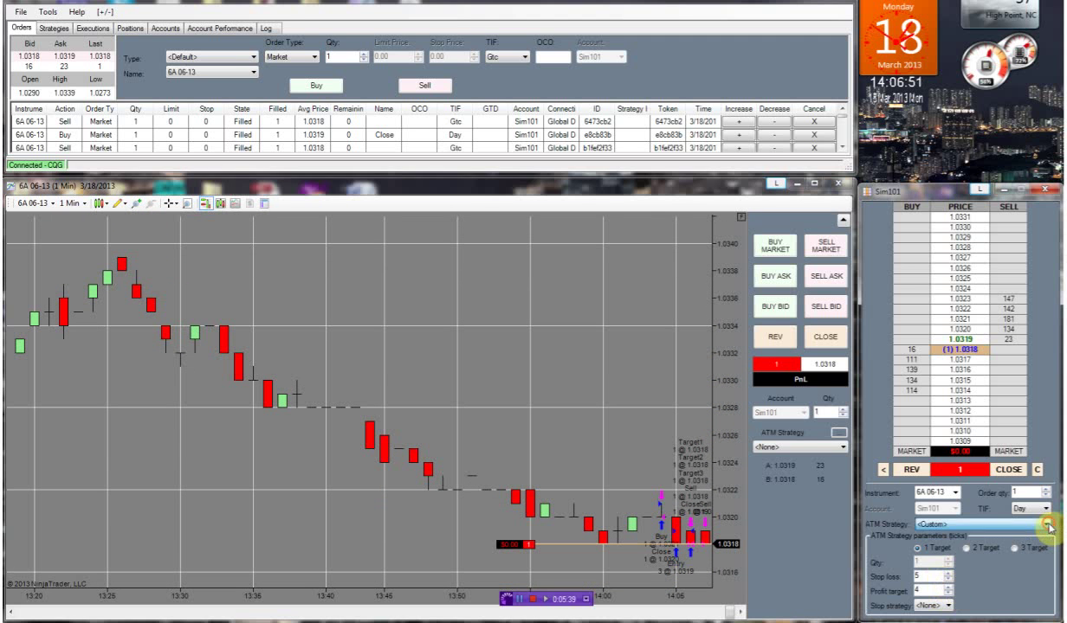
pyautogui.click(1011, 470)
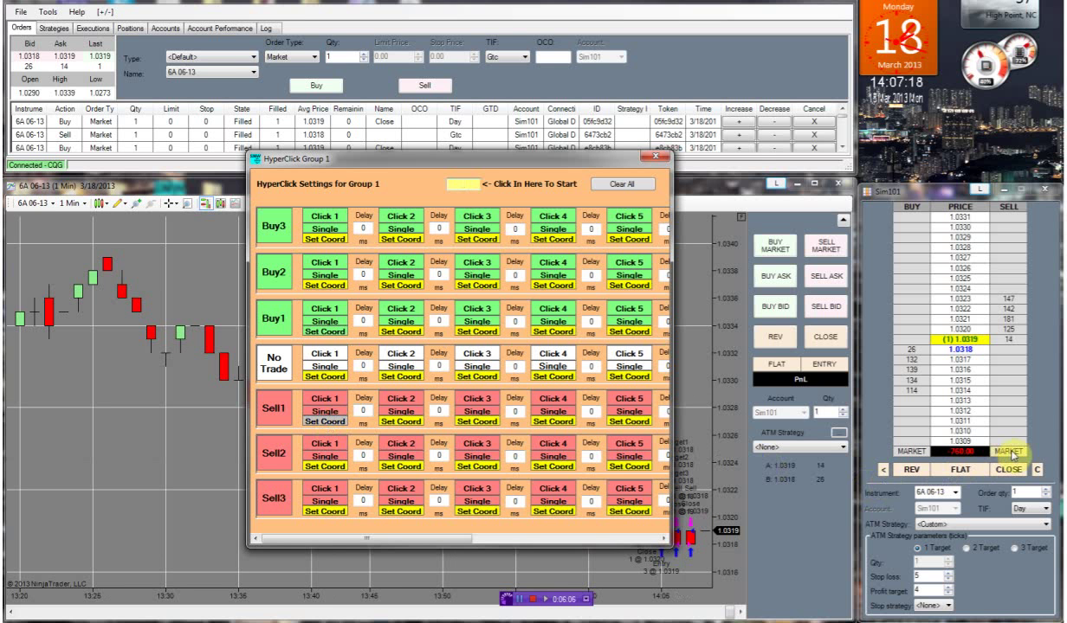
# Step: Run a Test Mode report opening a one-lot short at 1.0318 with 1.0314 target and 1.0323 stop
pyautogui.click(655, 157)
pyautogui.moveTo(854, 54); pyautogui.dragTo(286, 166)
pyautogui.click(293, 403)
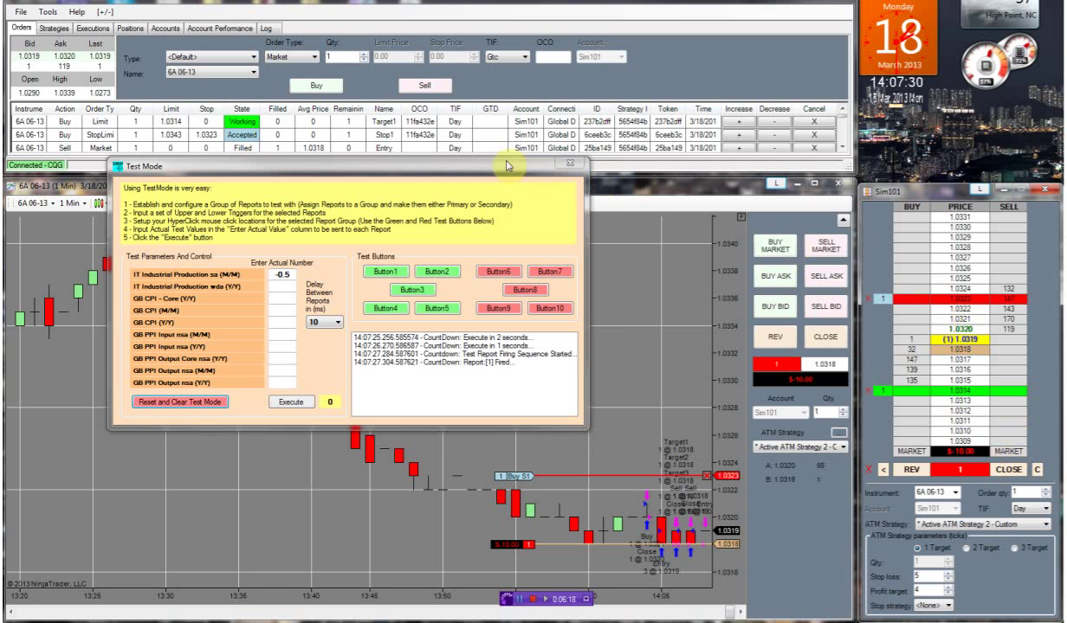
pyautogui.moveTo(494, 163); pyautogui.dragTo(497, 165)
pyautogui.click(572, 163)
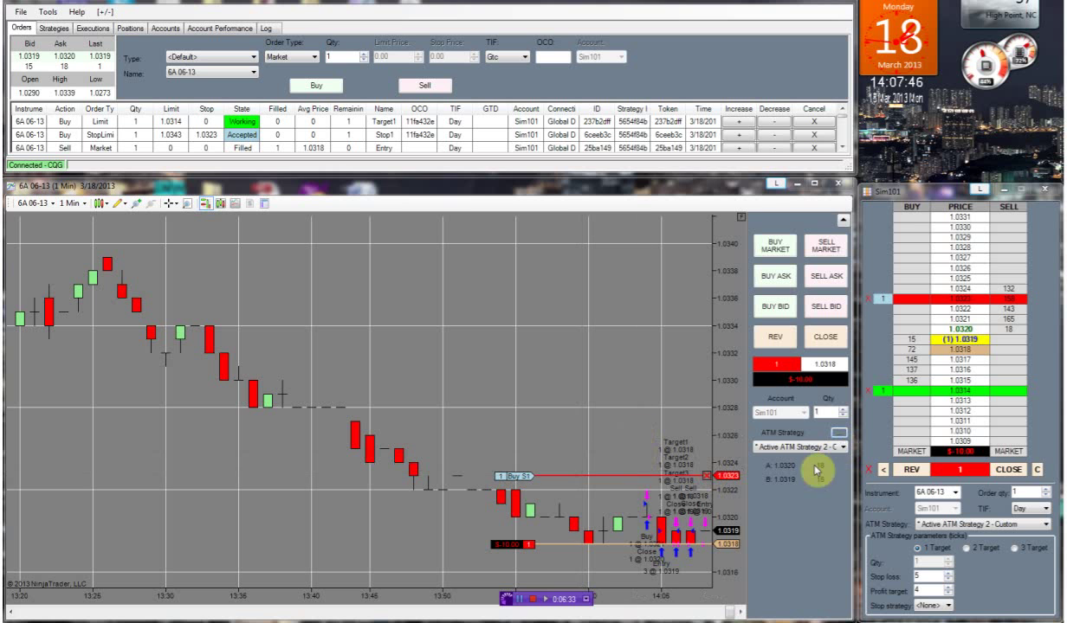
# Step: Trial-move the Buy S1 stop order on the chart down to 1.0321
pyautogui.click(512, 475)
pyautogui.click(513, 503)
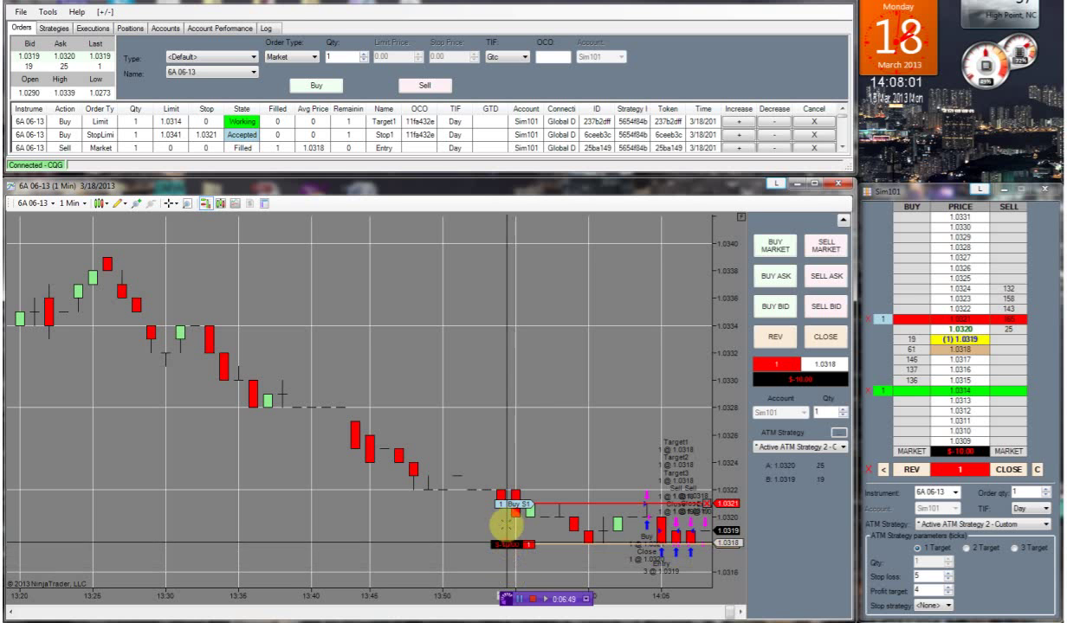
pyautogui.click(500, 503)
pyautogui.click(475, 503)
# Step: Return the Buy S1 stop to 1.0323 and add a one-lot buy limit at 1.0314
pyautogui.click(511, 504)
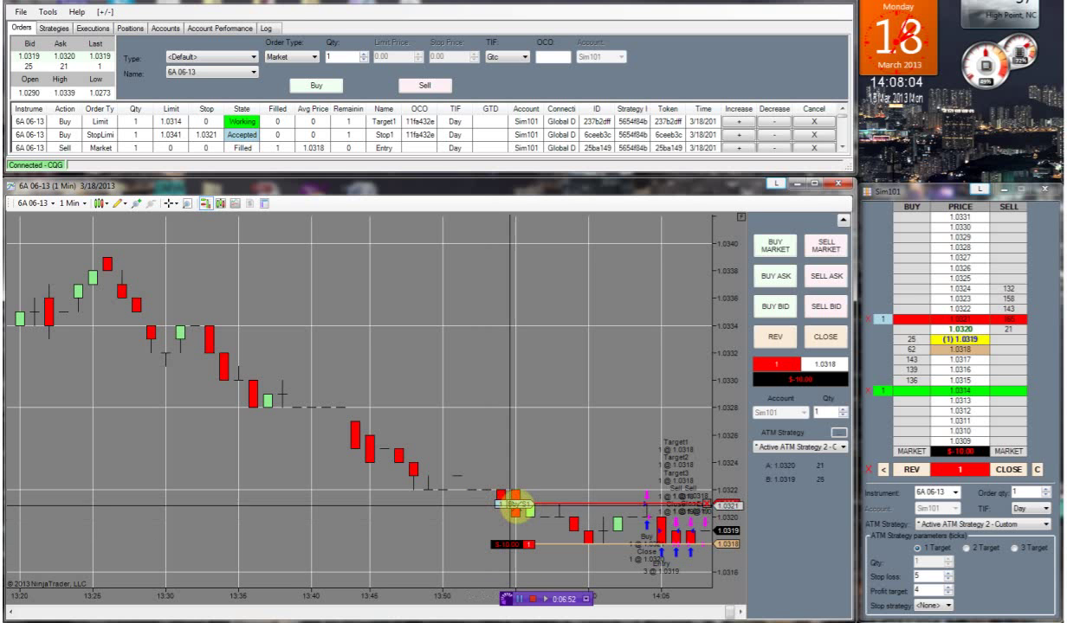
pyautogui.click(511, 476)
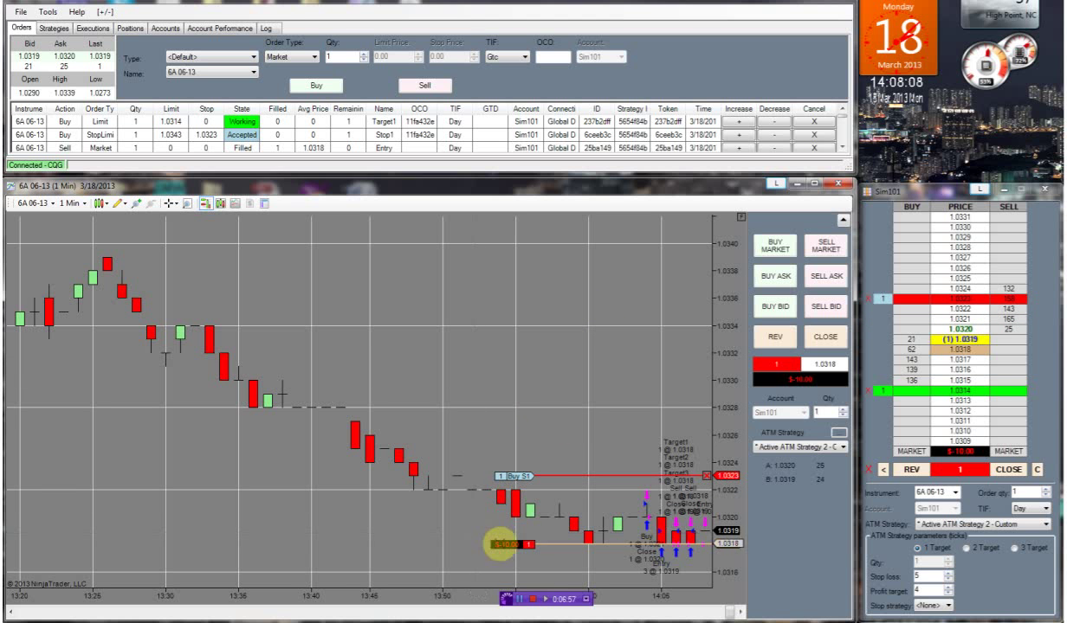
pyautogui.middleClick(509, 545)
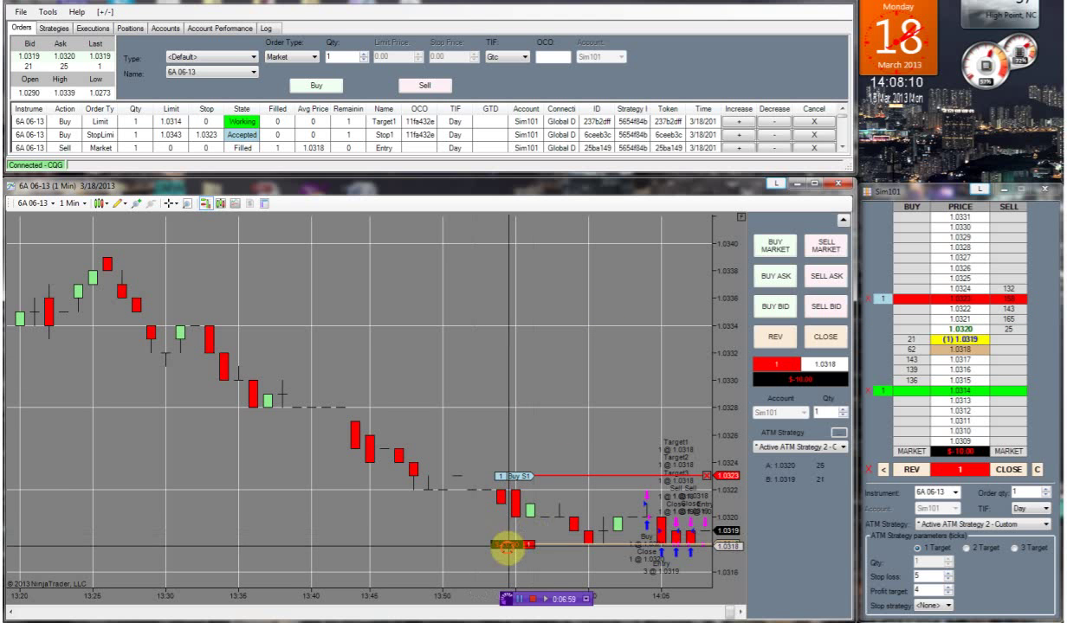
pyautogui.click(905, 391)
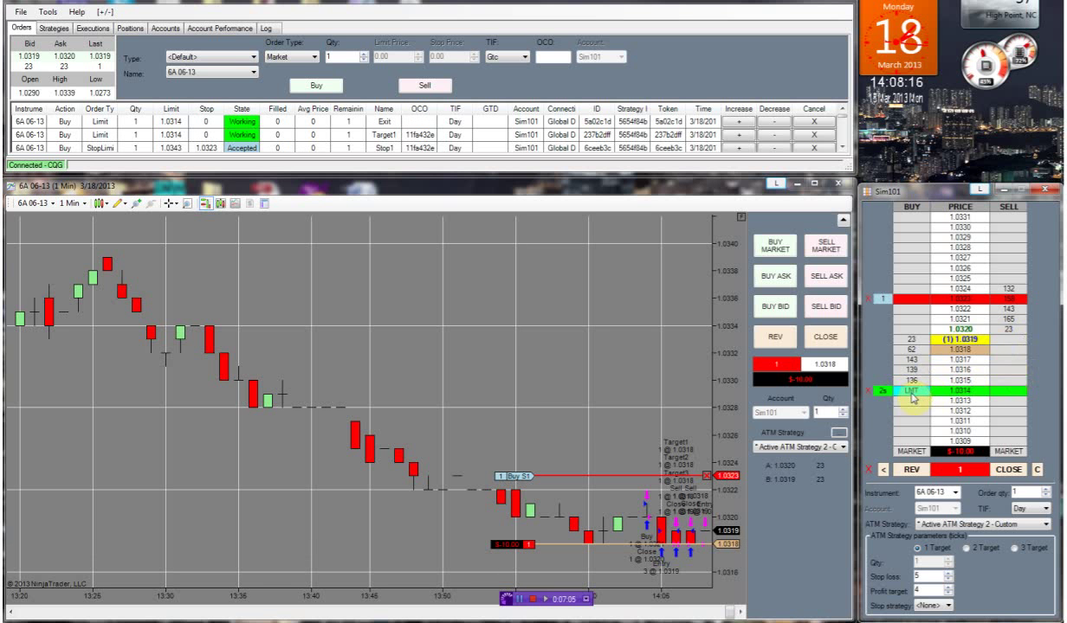
# Step: Add a 1.0326 sell limit, then flatten the short at 1.0320, cancelling all working orders
pyautogui.click(1010, 268)
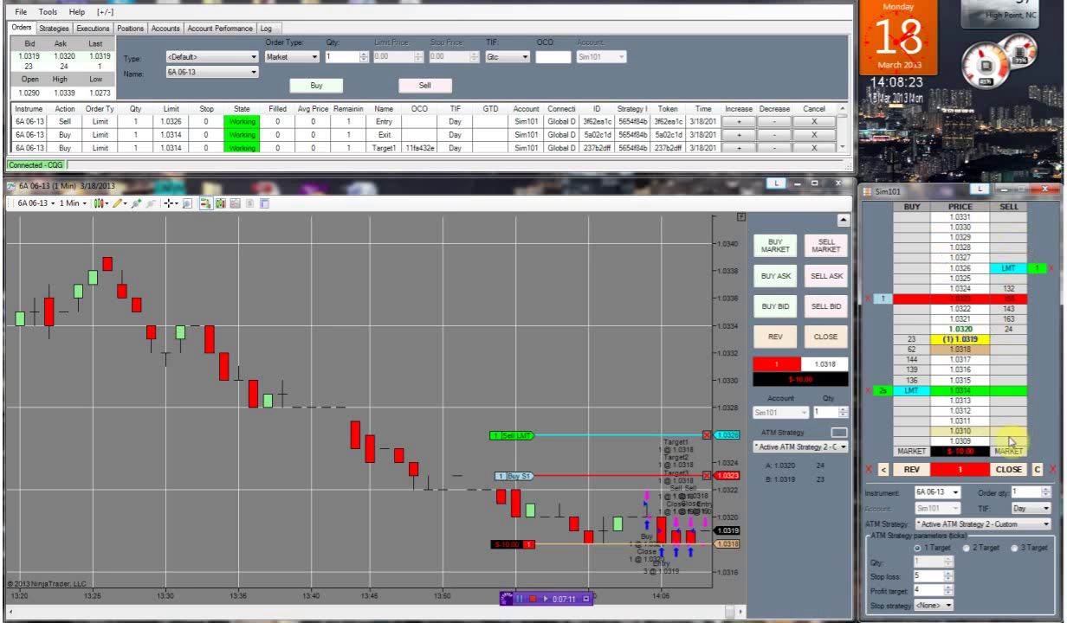
pyautogui.click(1007, 470)
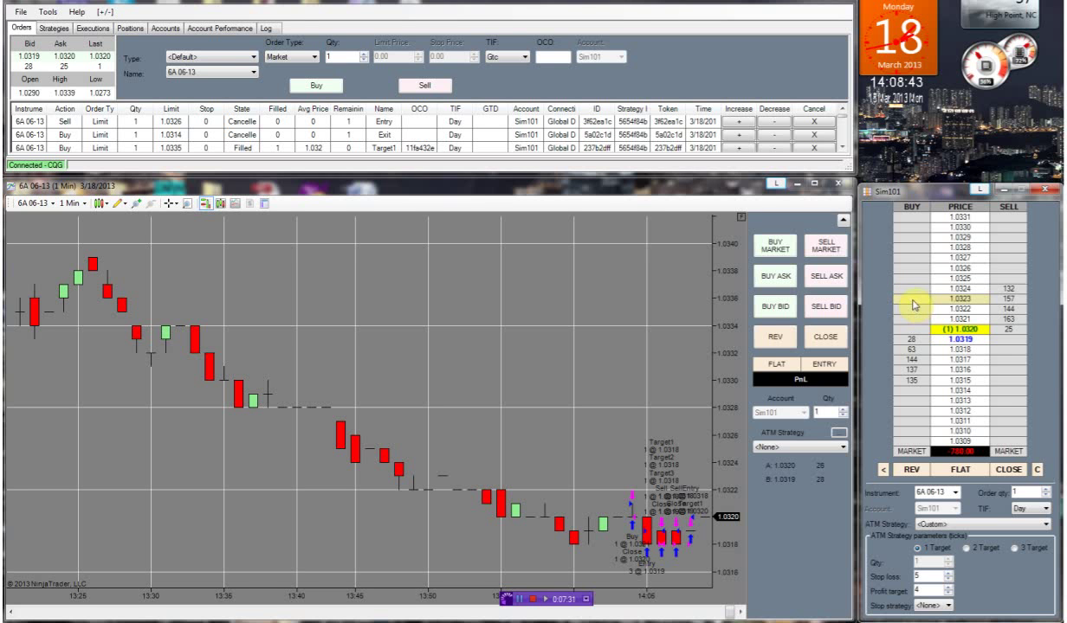
pyautogui.click(913, 303)
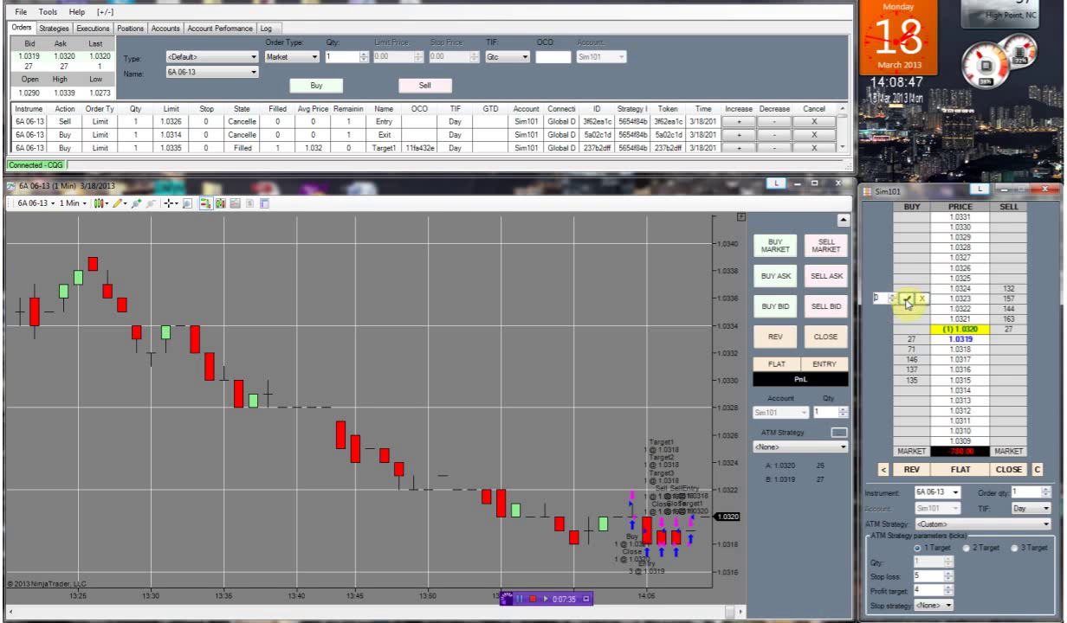
# Step: Confirm a one-lot buy stop-limit at 1.0323 and drag it up to 1.0324
pyautogui.click(906, 300)
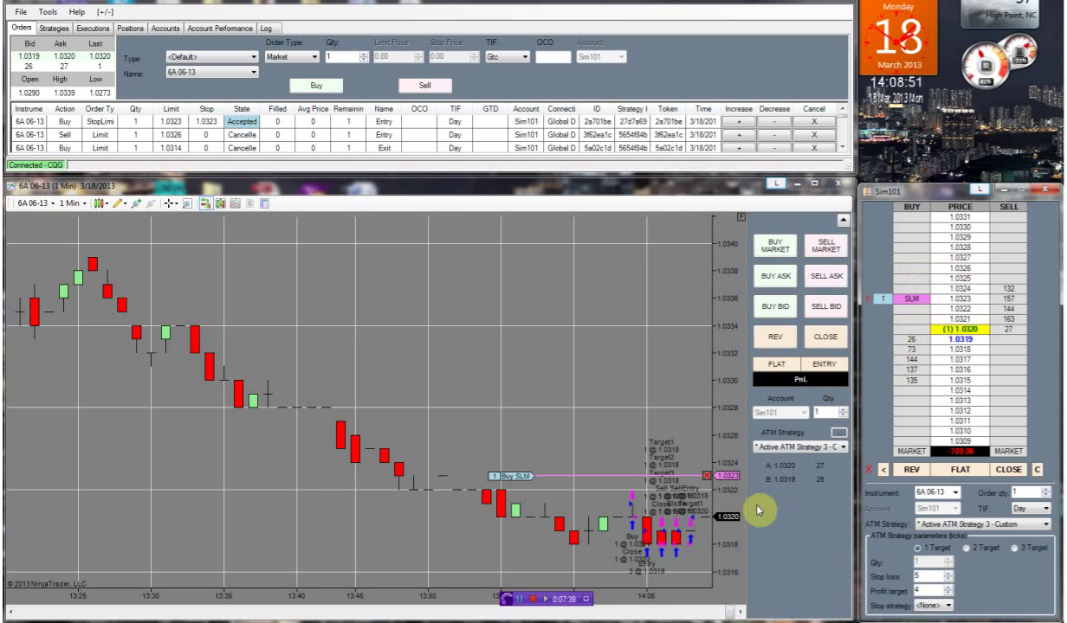
pyautogui.moveTo(517, 477)
pyautogui.mouseDown()
pyautogui.moveTo(511, 490)
pyautogui.moveTo(515, 470)
pyautogui.mouseUp()
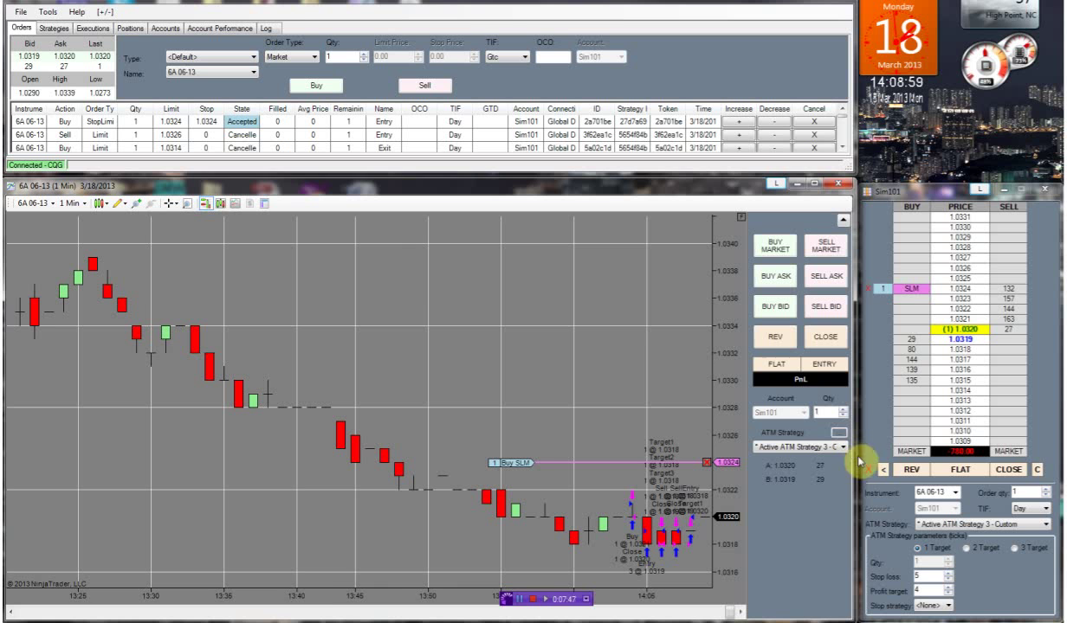
# Step: Turn on OCO order mode and cancel the pending buy stop-limit order
pyautogui.rightClick(878, 329)
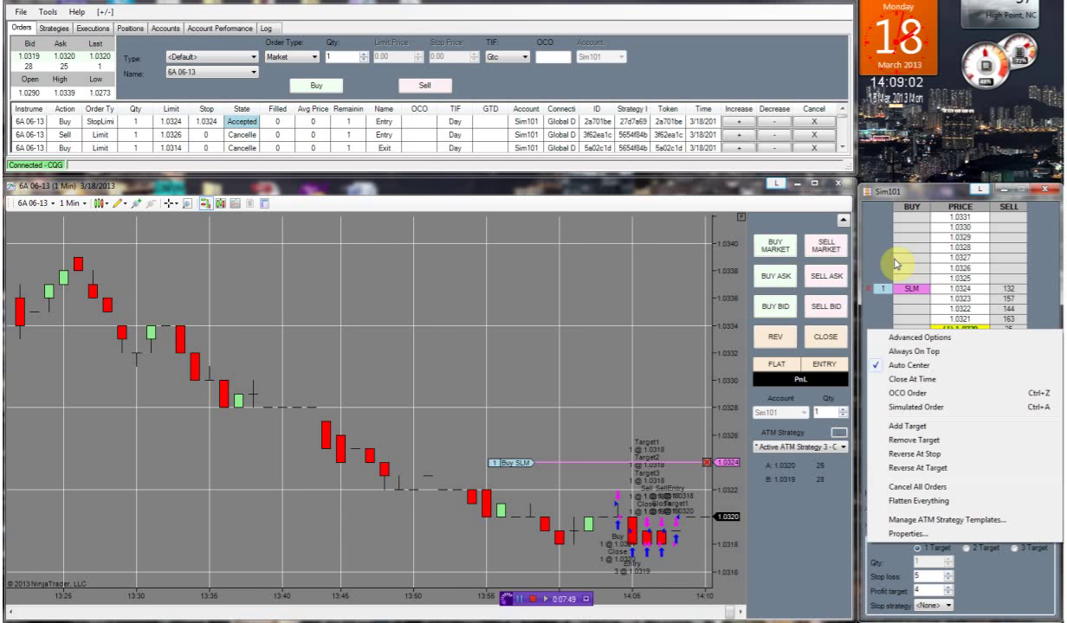
pyautogui.click(892, 395)
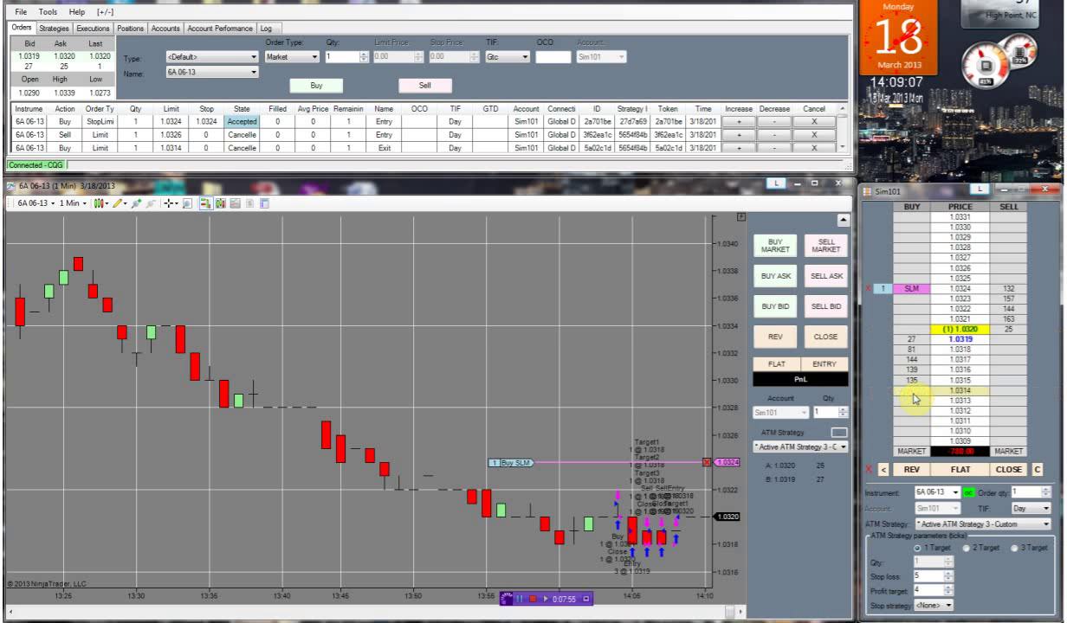
pyautogui.click(1003, 471)
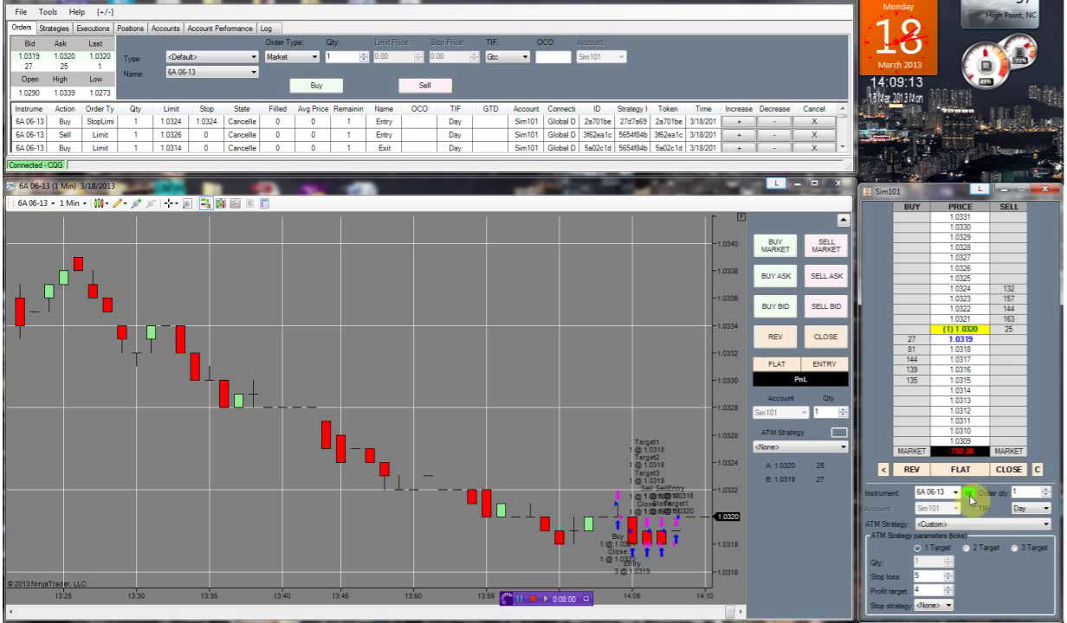
# Step: Place a 1.0325 buy stop-limit, attempt a 1.0312 sell exit past the warning, then cancel it
pyautogui.click(900, 283)
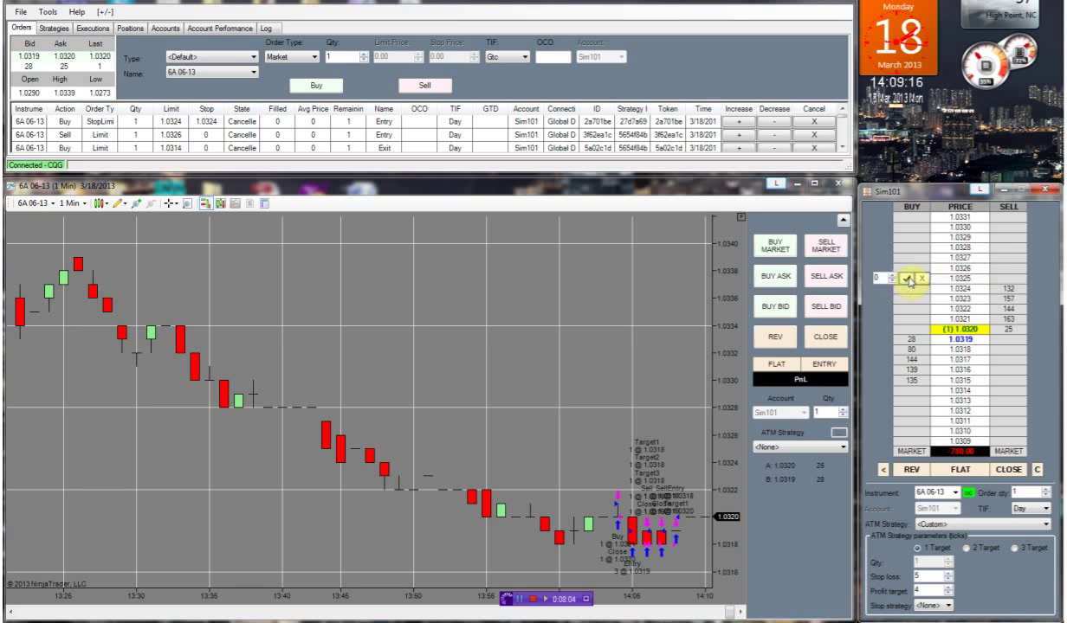
pyautogui.click(907, 279)
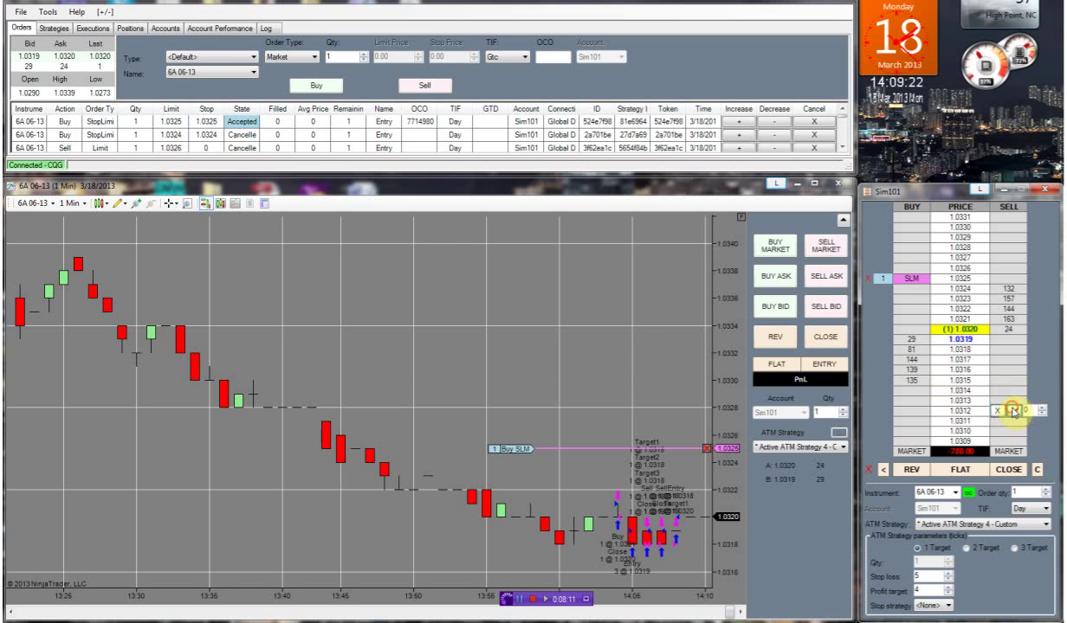
pyautogui.click(1013, 412)
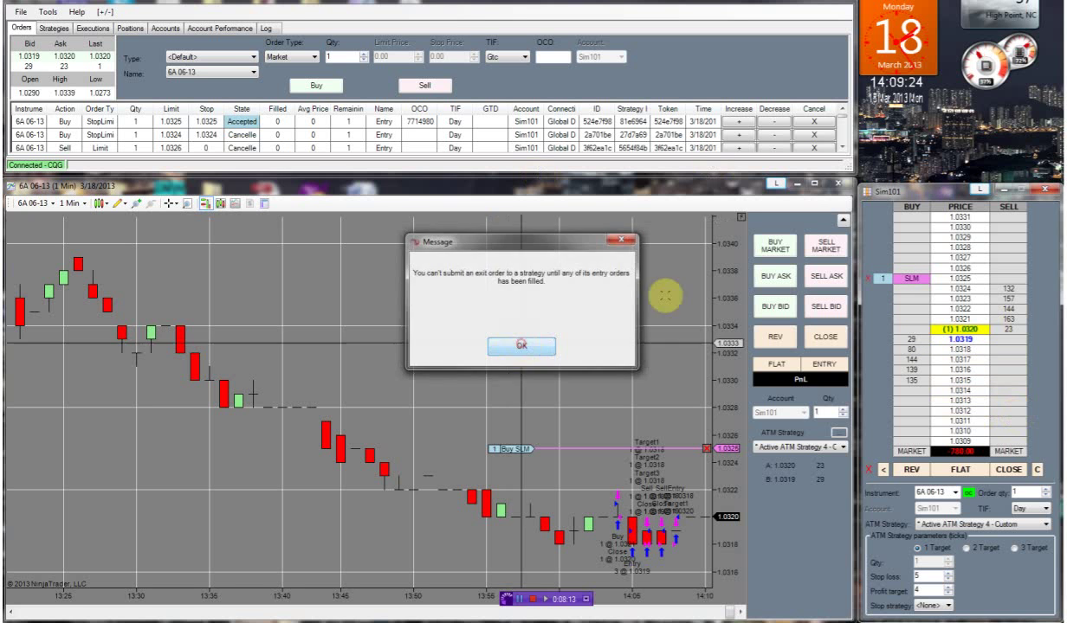
pyautogui.press('Return')
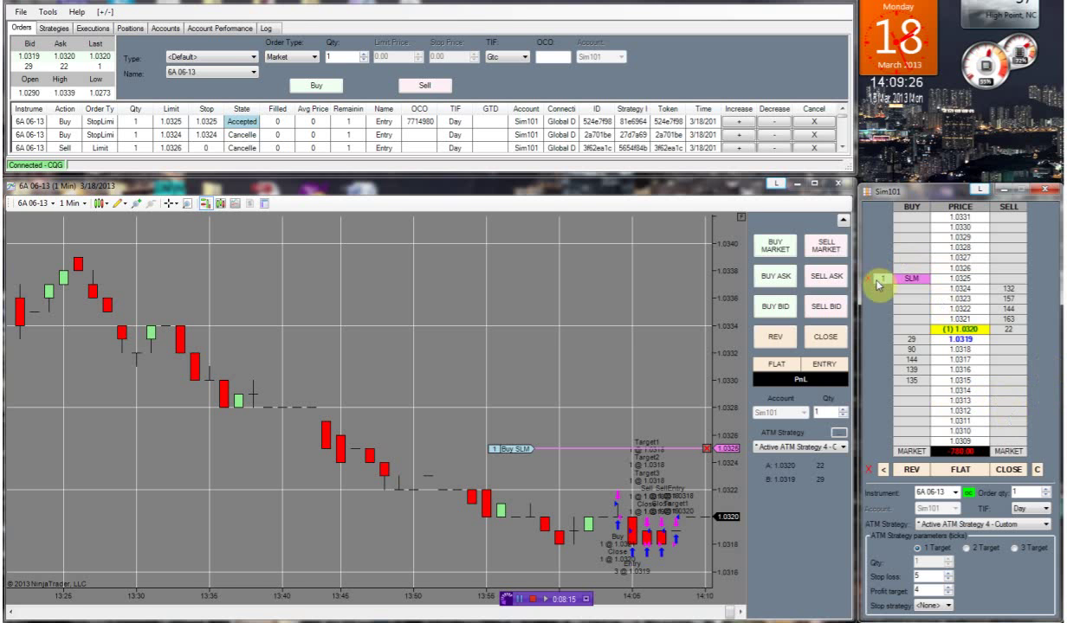
pyautogui.click(869, 280)
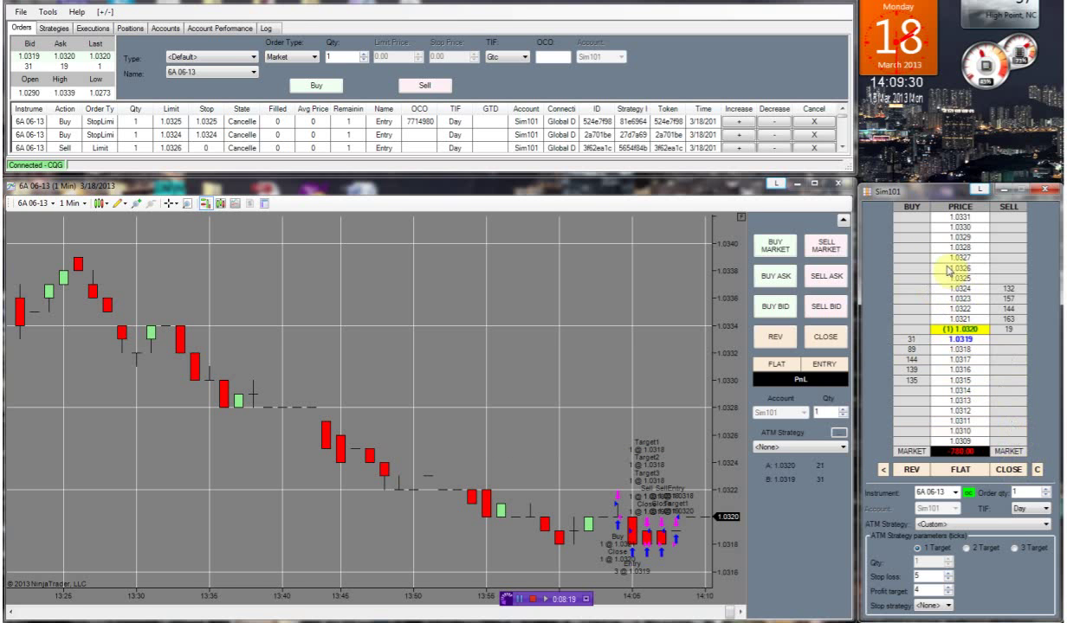
pyautogui.rightClick(872, 288)
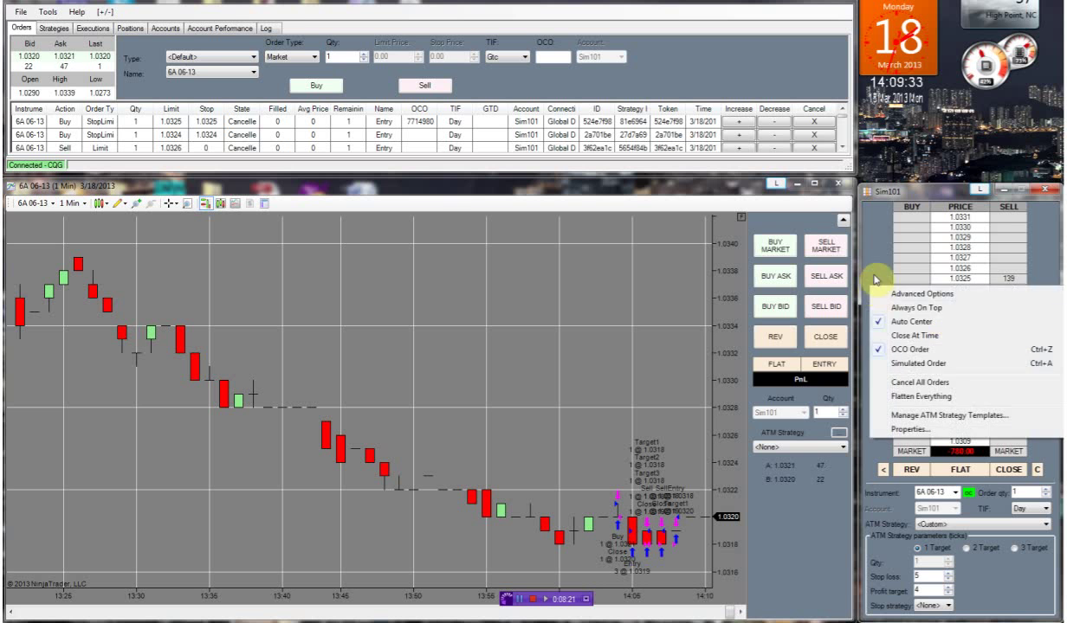
# Step: Rescale the chart's price axis, then view Account Performance showing $0.00 net profit and commission
pyautogui.click(873, 232)
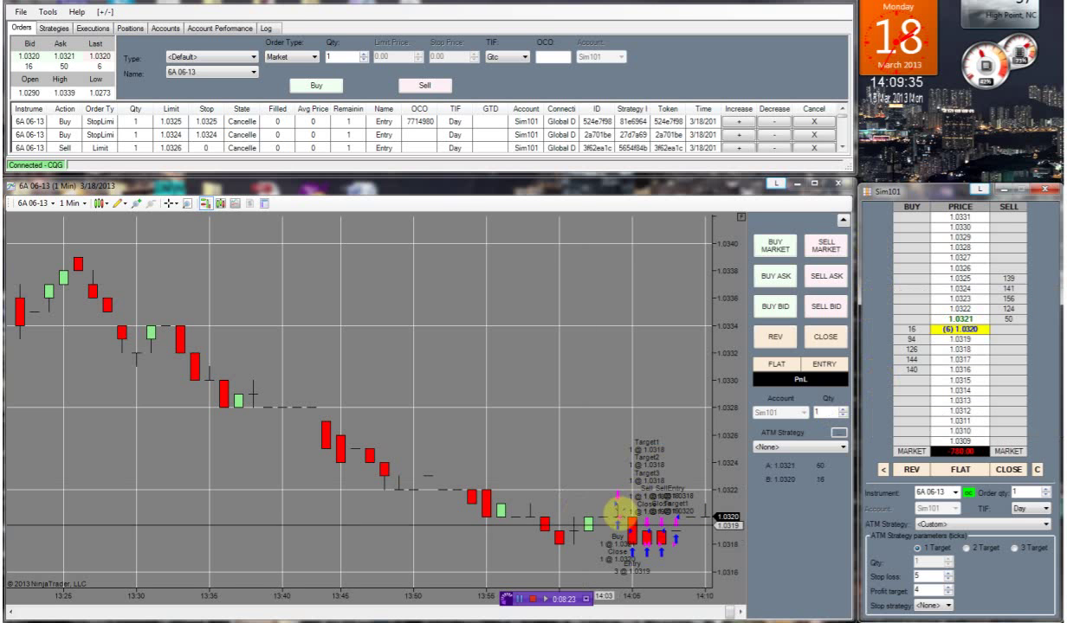
pyautogui.click(544, 544)
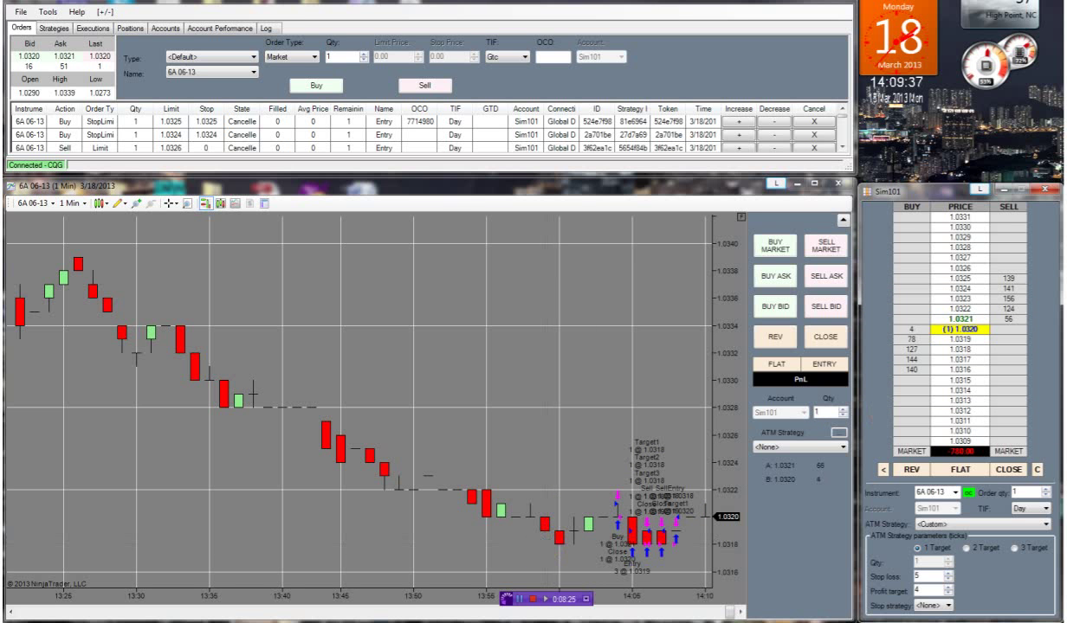
pyautogui.moveTo(642, 312); pyautogui.dragTo(1065, 484)
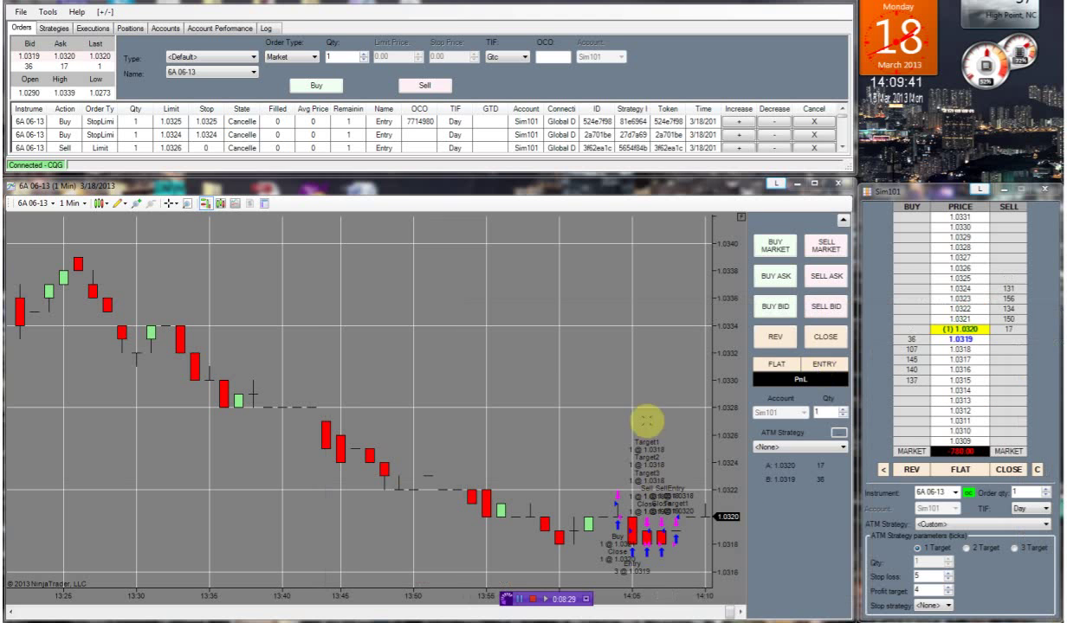
pyautogui.moveTo(733, 424); pyautogui.dragTo(731, 451)
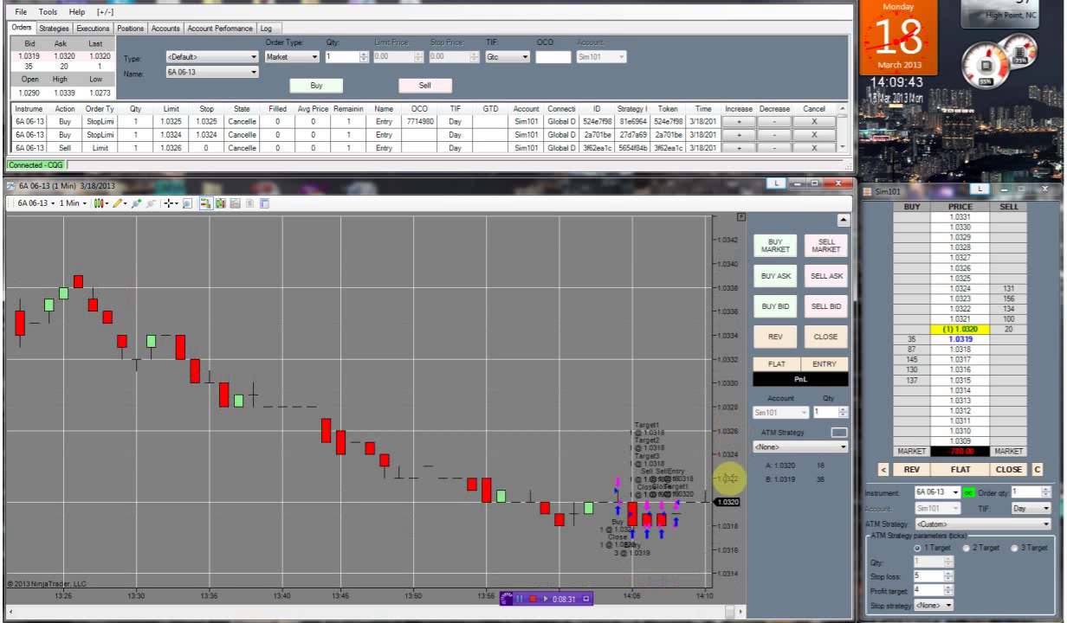
pyautogui.middleClick(528, 495)
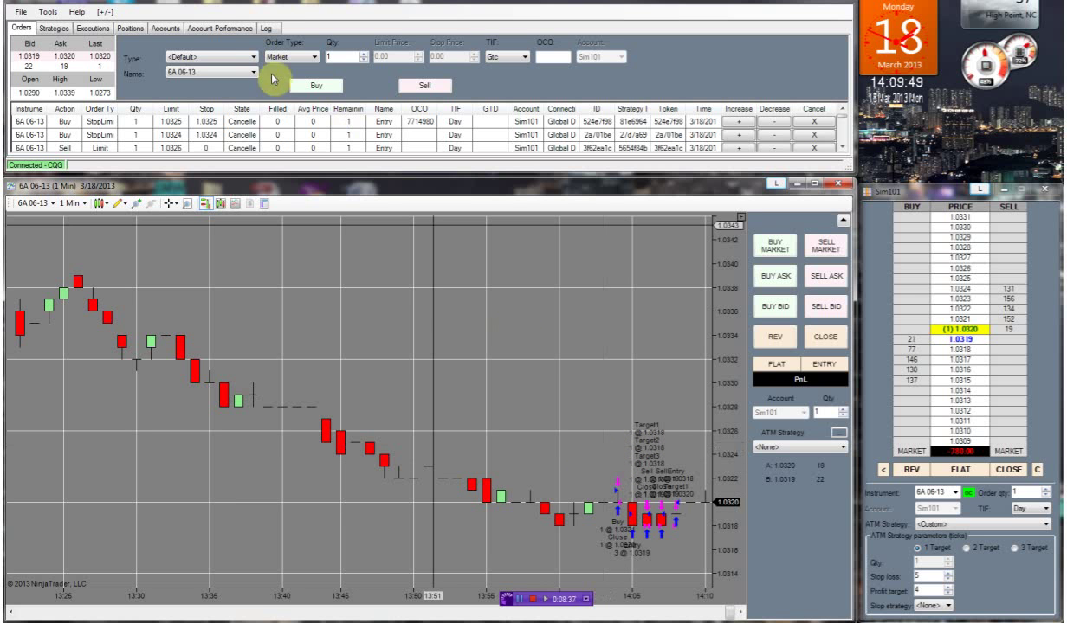
pyautogui.click(218, 29)
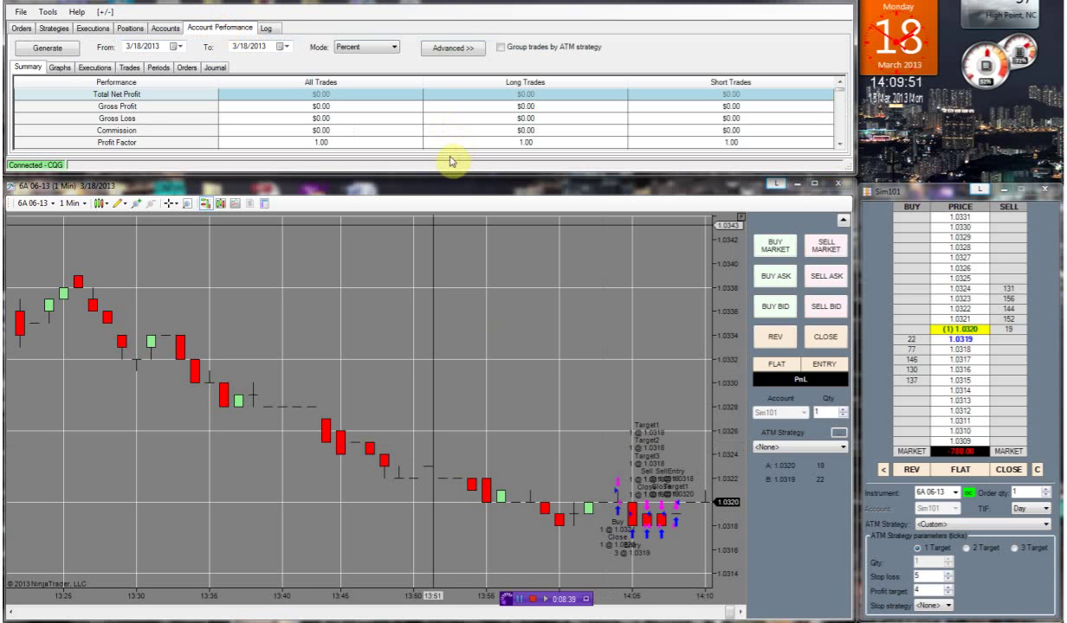
# Step: Enlarge the control window, review the 2:08:48 PM log message, then return to the Orders list
pyautogui.moveTo(447, 173); pyautogui.dragTo(478, 430)
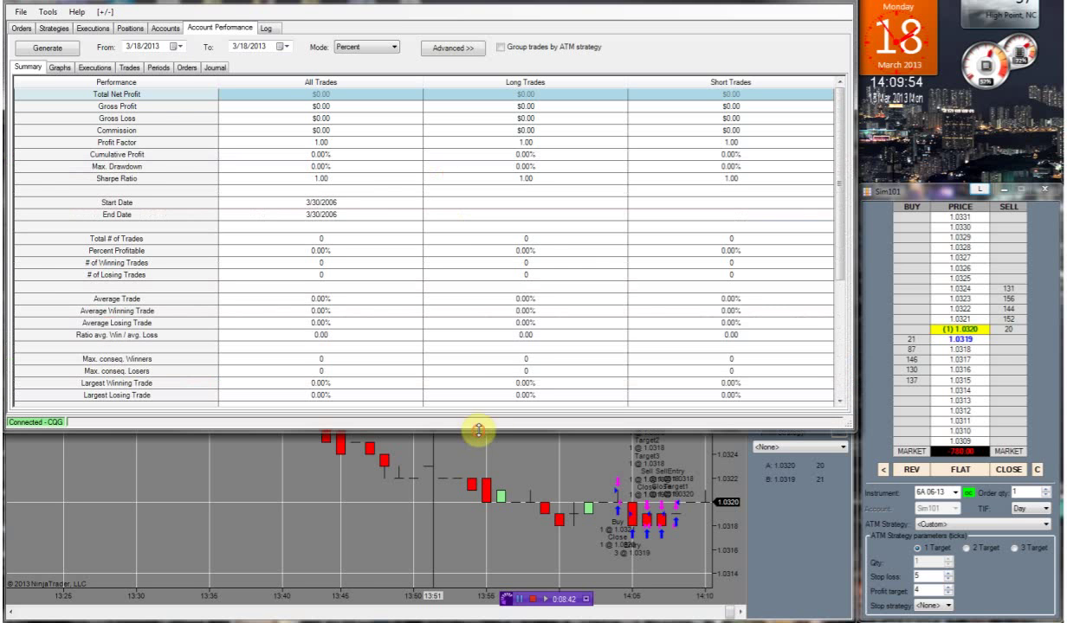
pyautogui.click(265, 28)
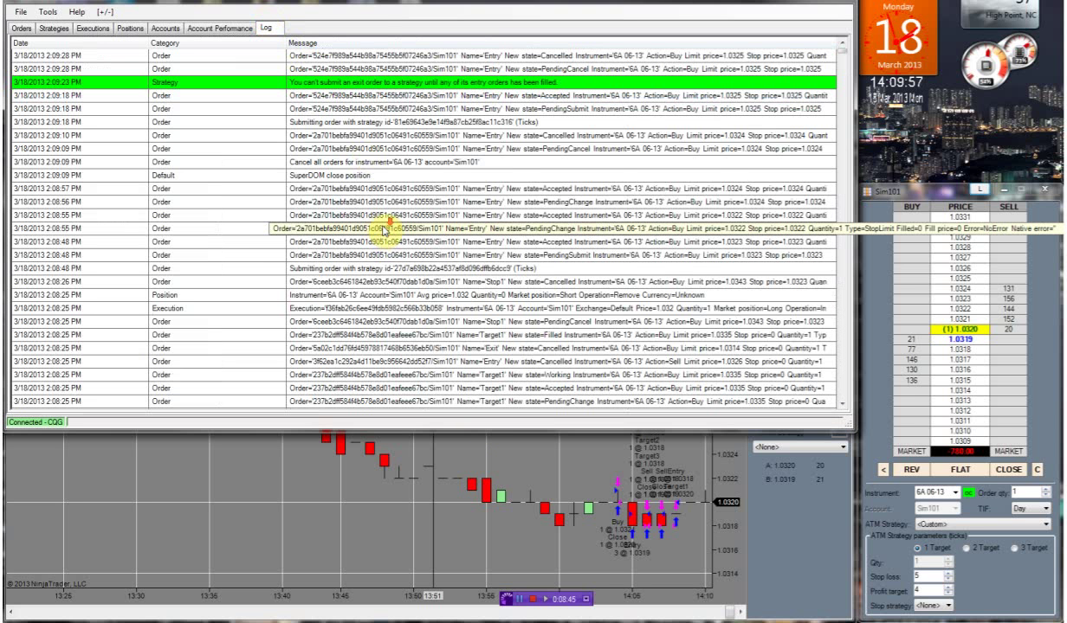
pyautogui.click(435, 242)
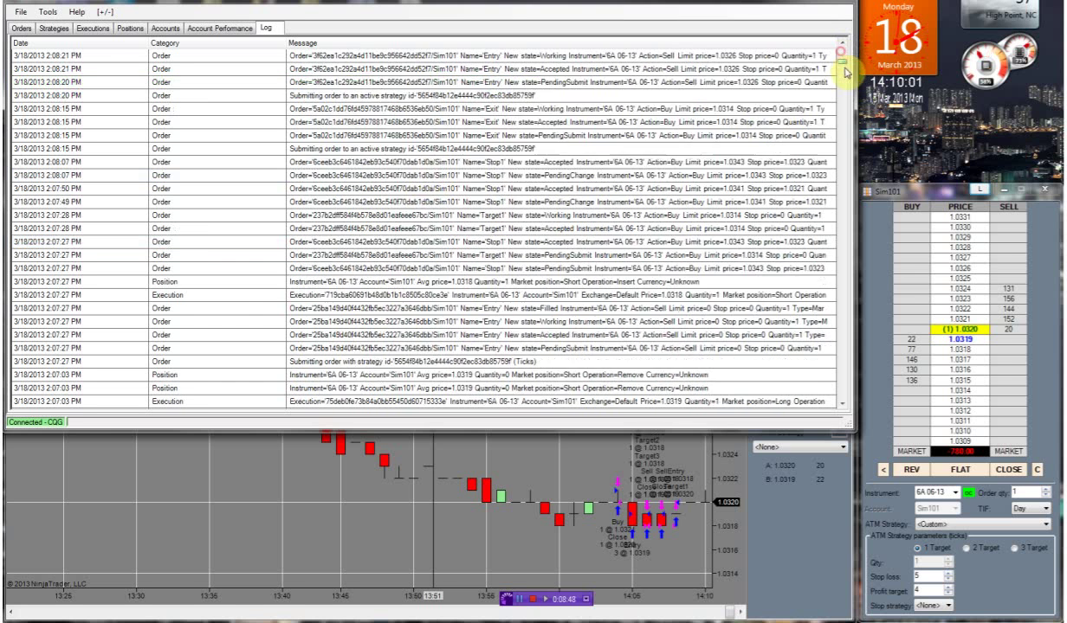
pyautogui.click(23, 27)
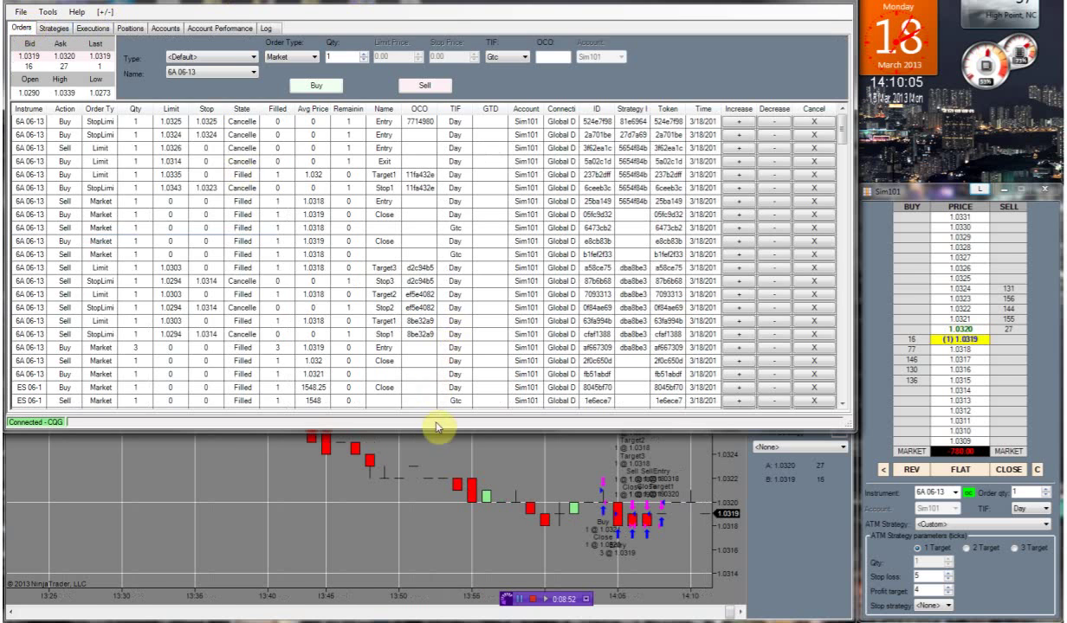
# Step: Shrink the Orders window and align the 6A 06-13 chart's top edge beneath it
pyautogui.moveTo(426, 428); pyautogui.dragTo(471, 176)
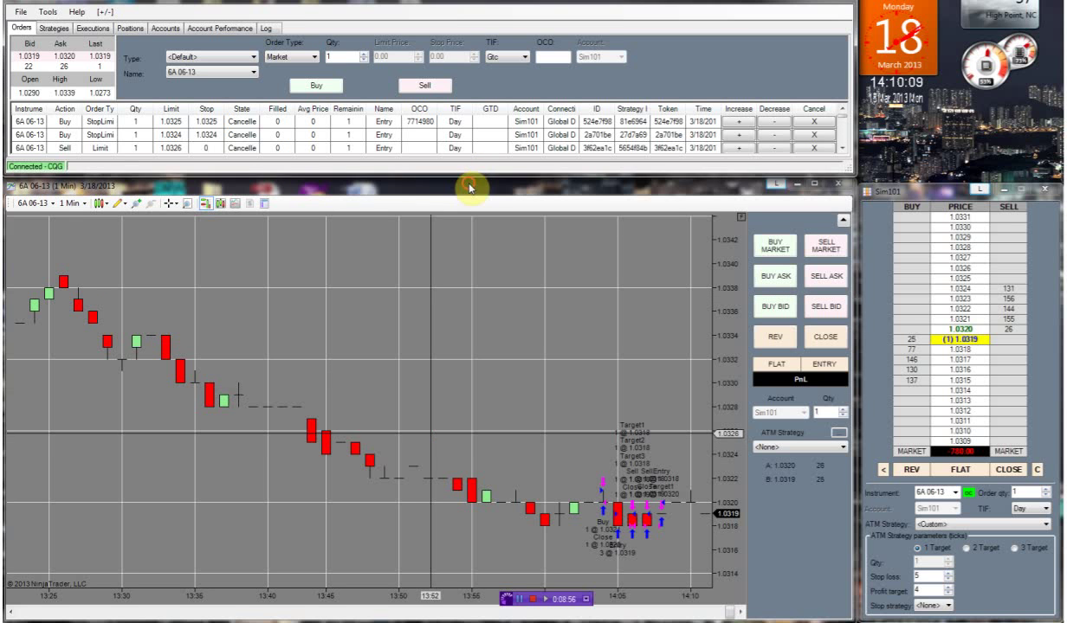
pyautogui.click(469, 187)
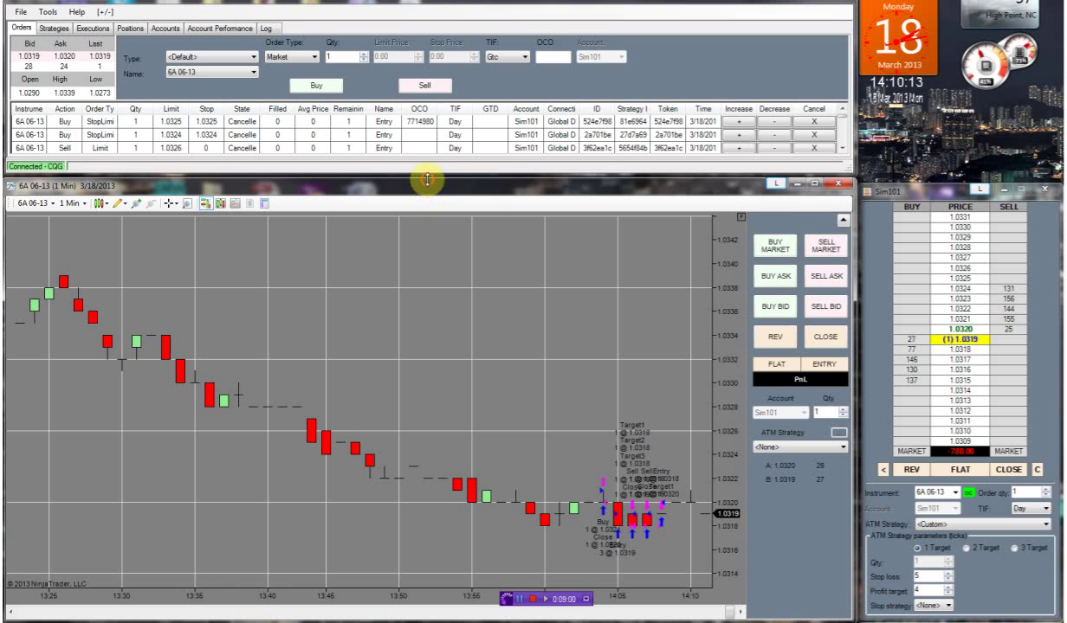
pyautogui.moveTo(427, 179); pyautogui.dragTo(427, 183)
pyautogui.click(425, 176)
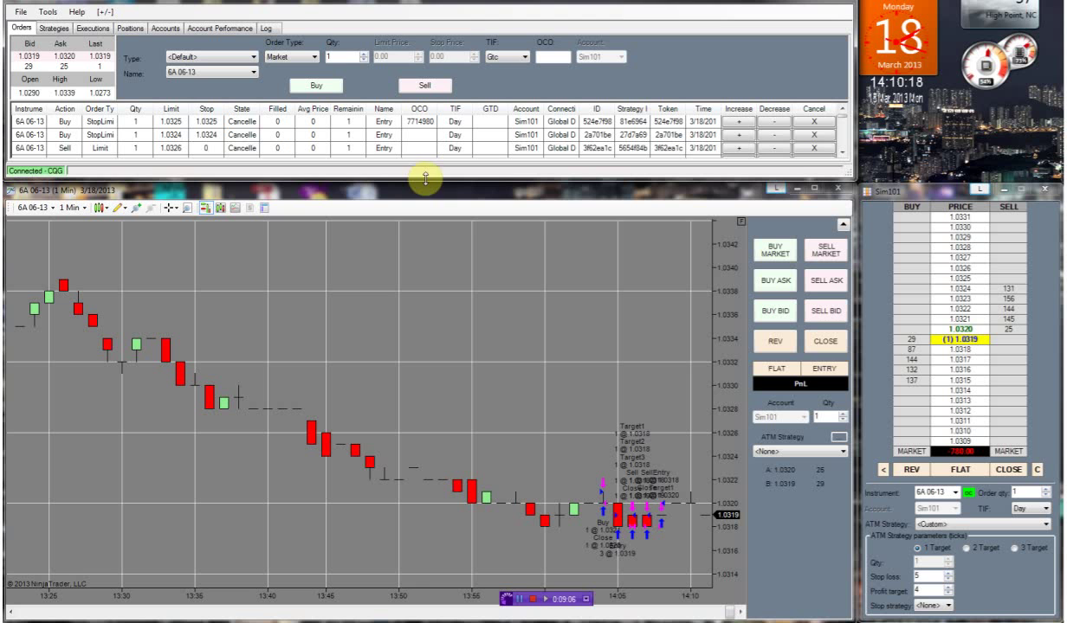
pyautogui.middleClick(420, 351)
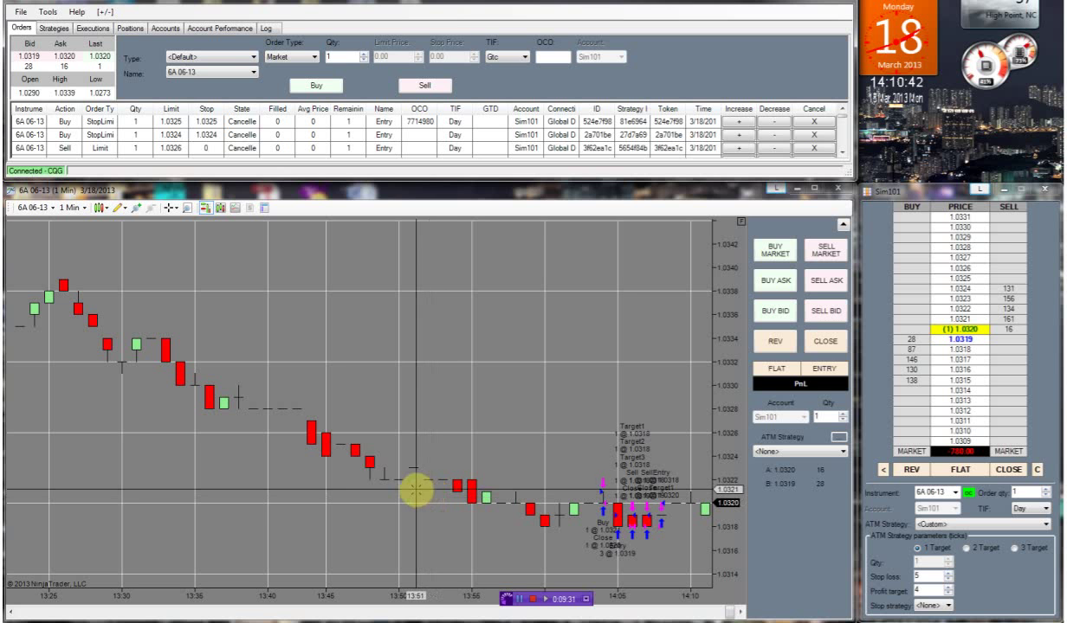
pyautogui.middleClick(468, 411)
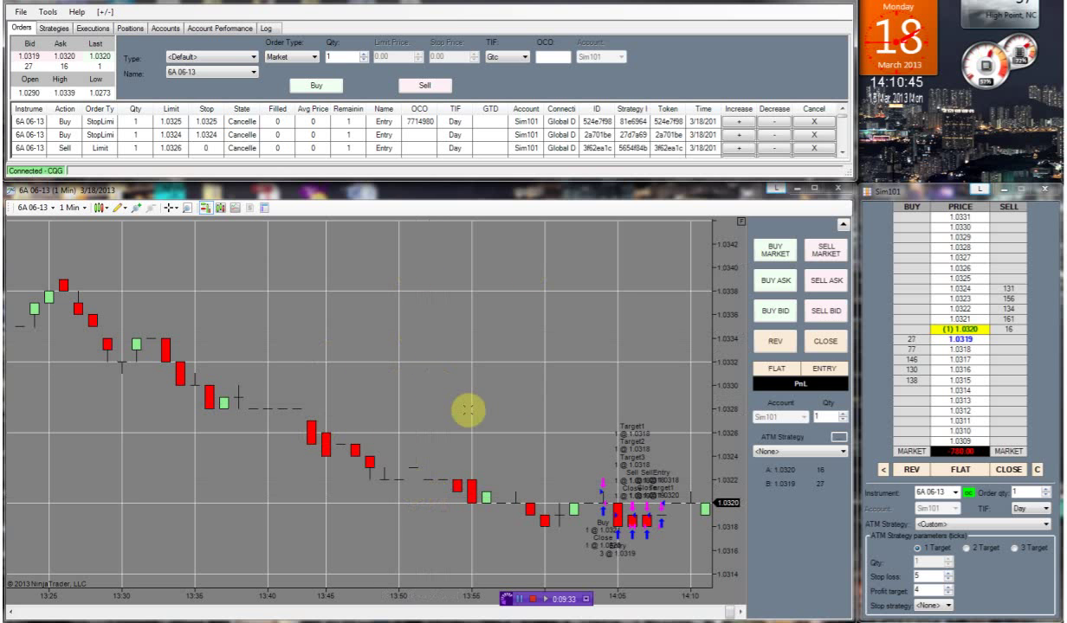
pyautogui.middleClick(466, 412)
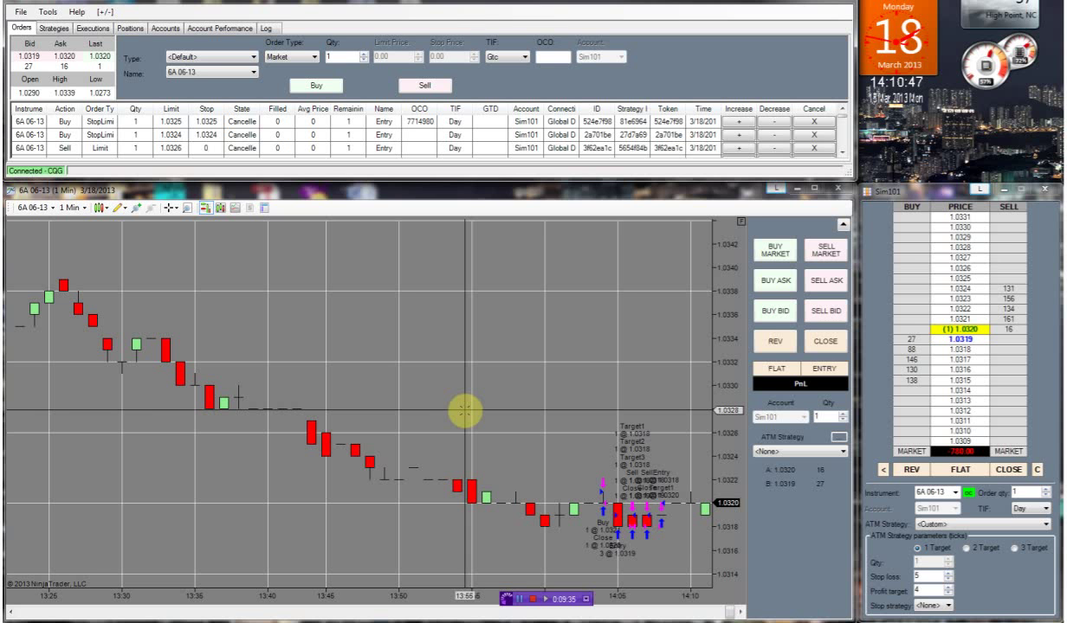